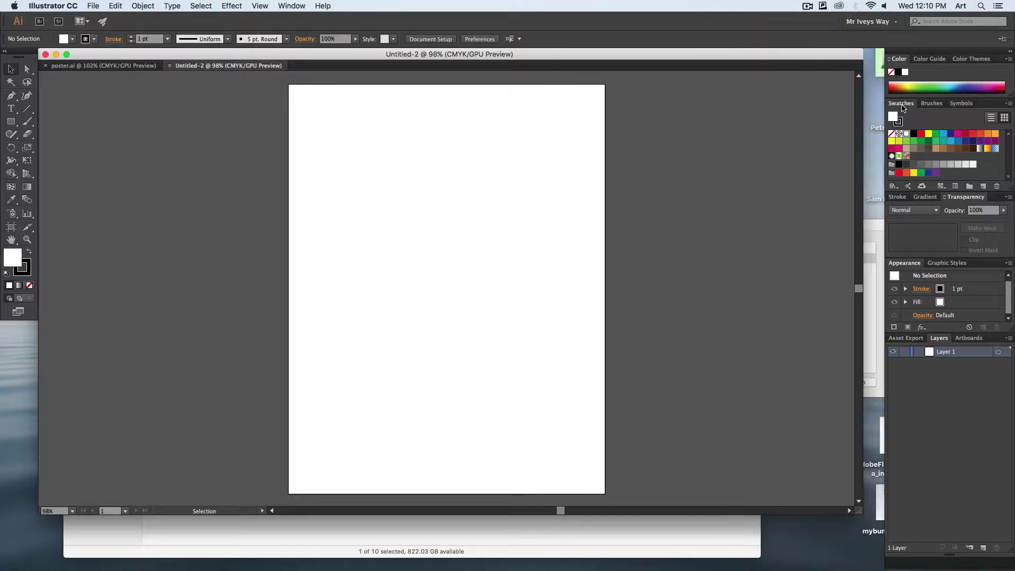
Float the Swatches tab out of the right dock and enlarge it to show every swatch.
{"action": "left_click_drag", "start_coordinate": [901, 103], "coordinate": [594, 109]}
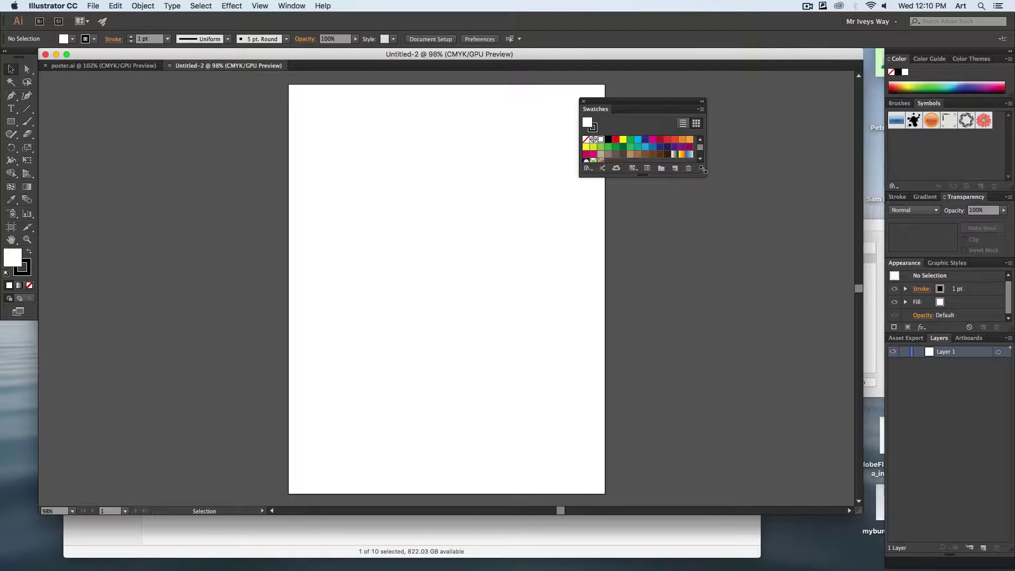
{"action": "left_click_drag", "start_coordinate": [703, 174], "coordinate": [710, 222]}
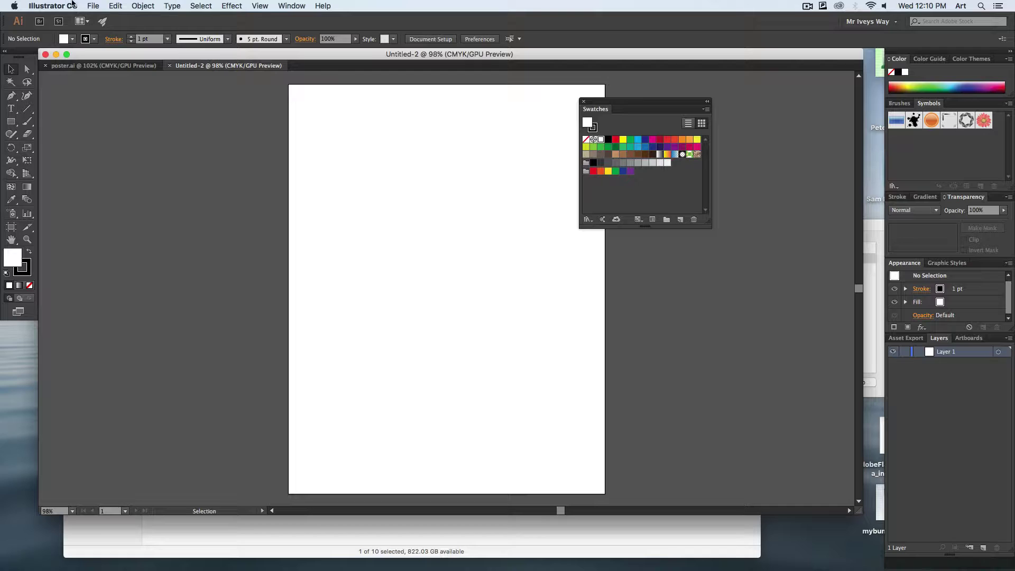
{"action": "left_click", "coordinate": [94, 6]}
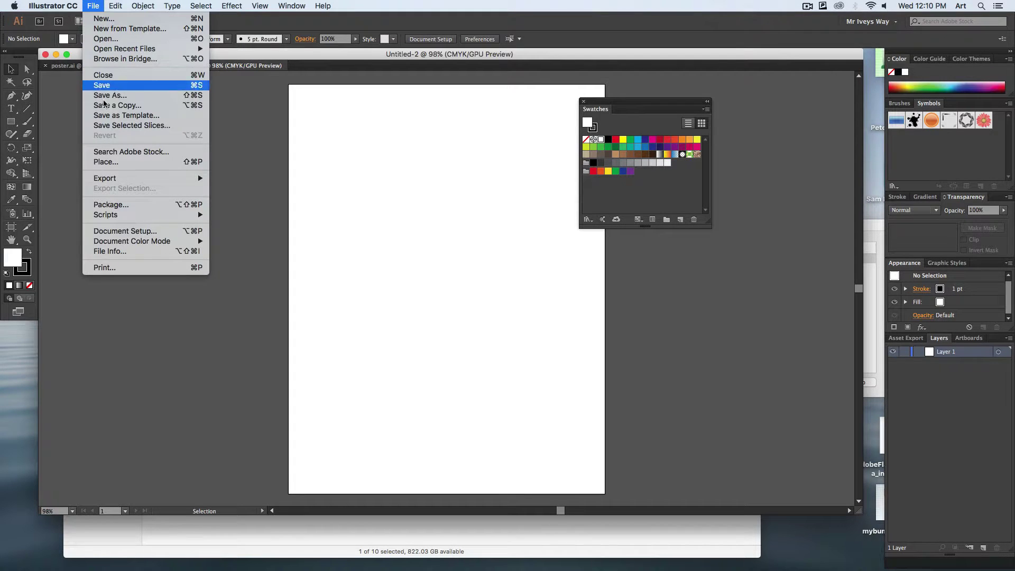
{"action": "mouse_move", "coordinate": [135, 242]}
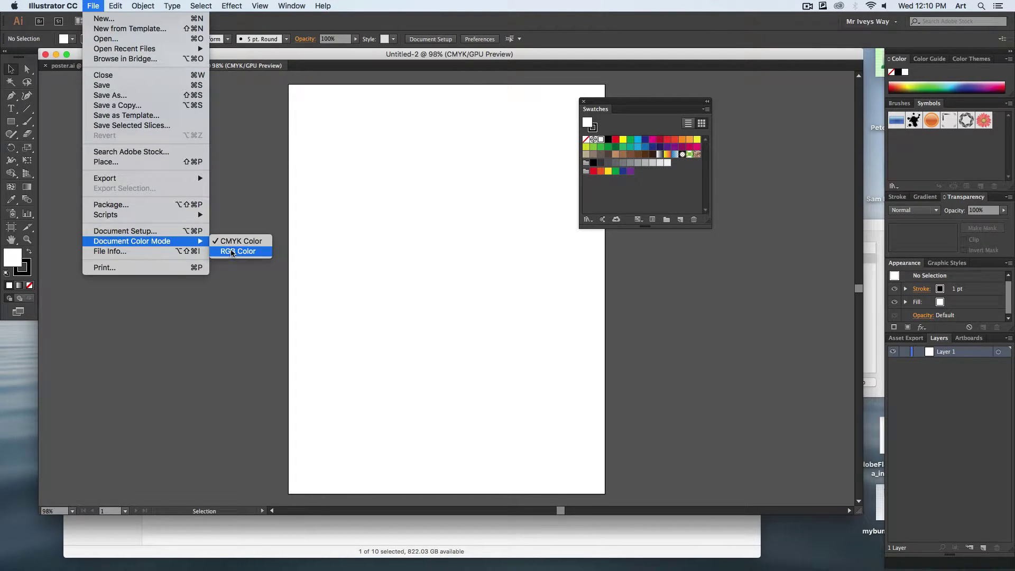
{"action": "left_click", "coordinate": [458, 58]}
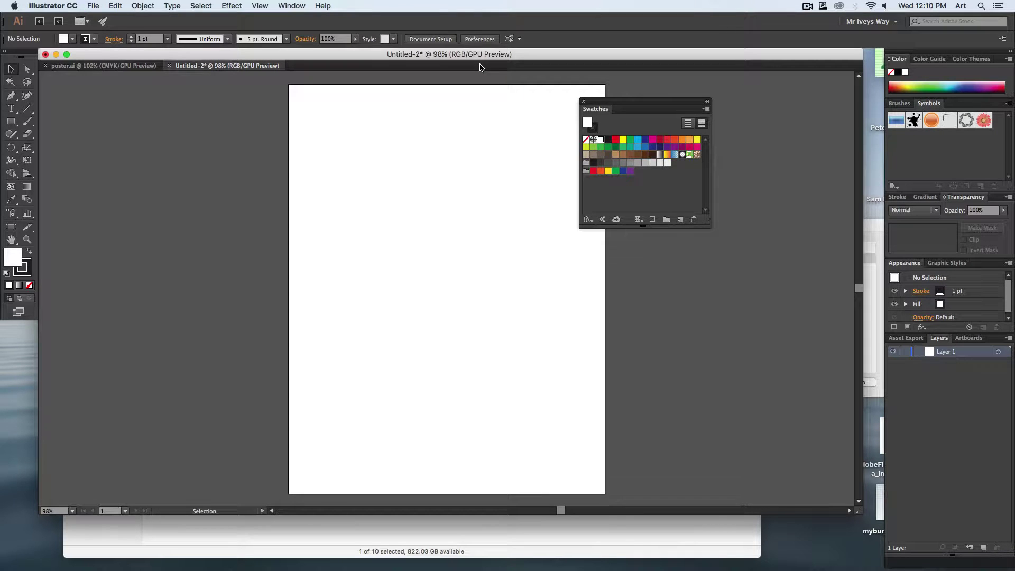
{"action": "left_click", "coordinate": [94, 5]}
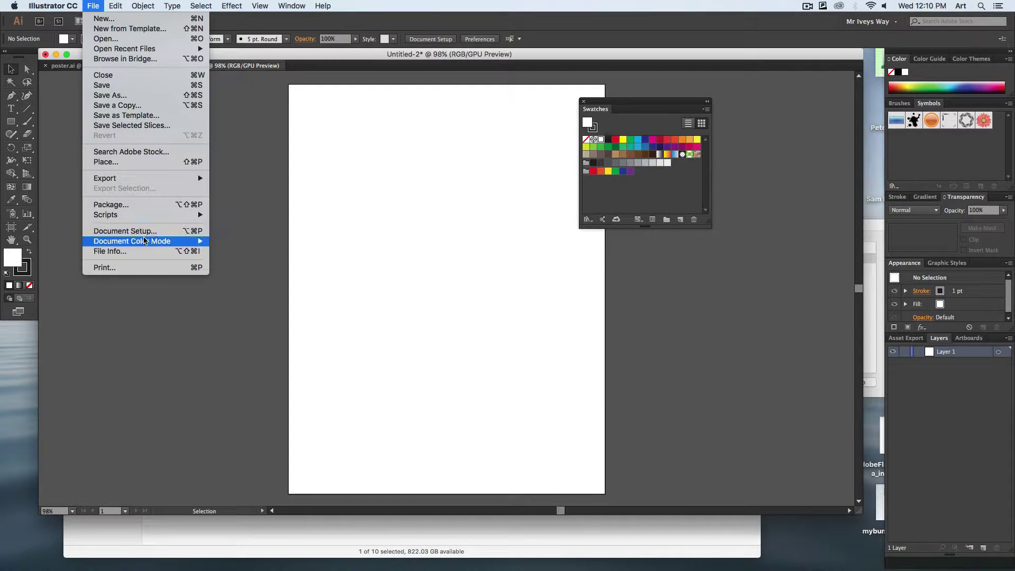
{"action": "mouse_move", "coordinate": [144, 240]}
{"action": "left_click", "coordinate": [242, 245]}
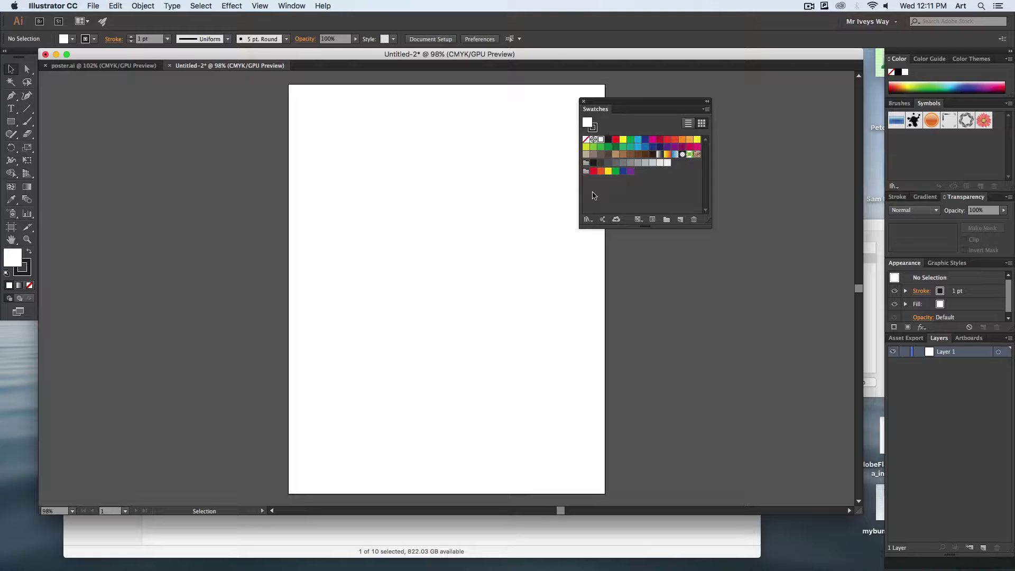
Open the Foods > Ice Cream swatch library and enlarge it to show all groups.
{"action": "left_click", "coordinate": [589, 219]}
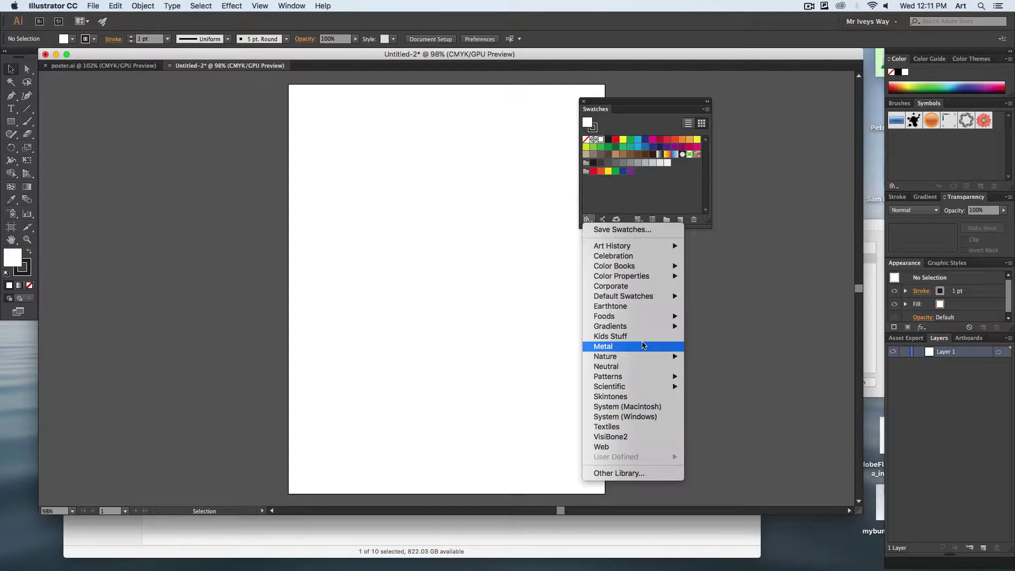
{"action": "mouse_move", "coordinate": [640, 318]}
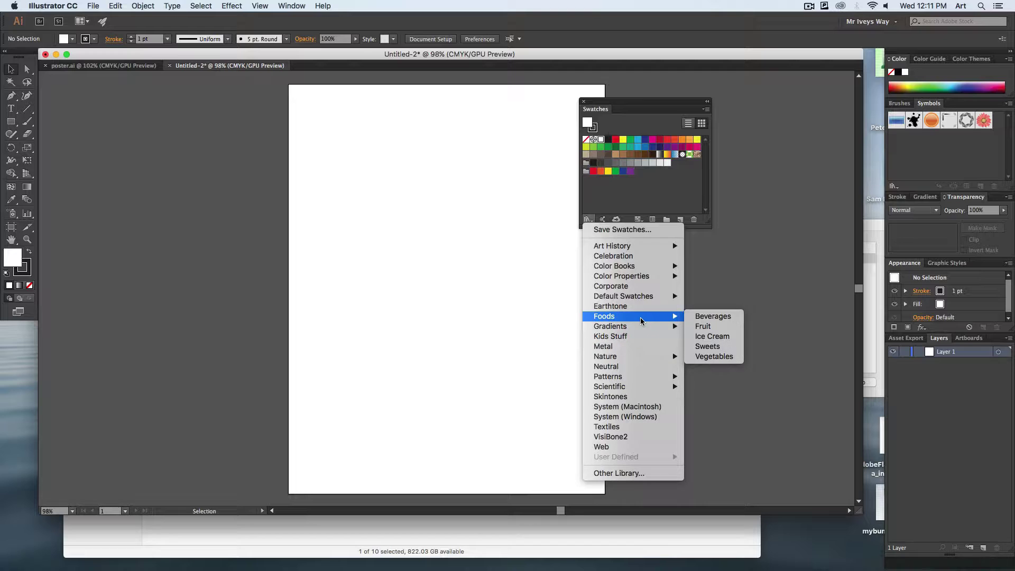
{"action": "left_click", "coordinate": [738, 337]}
{"action": "left_click_drag", "start_coordinate": [564, 334], "coordinate": [562, 463]}
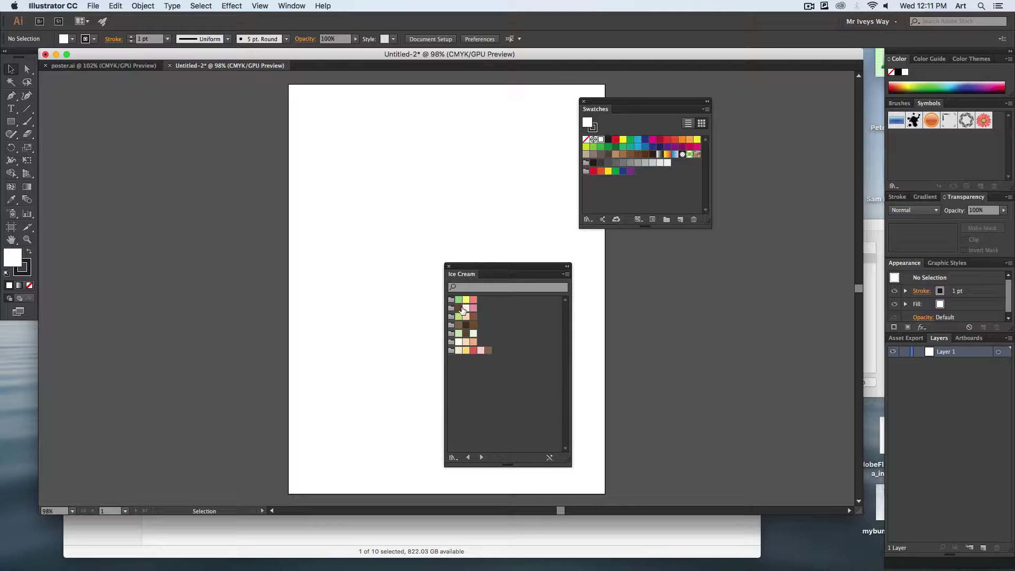
Add the Metal and Gradients > Metals libraries, then move the panels off the artboard.
{"action": "left_click", "coordinate": [588, 219]}
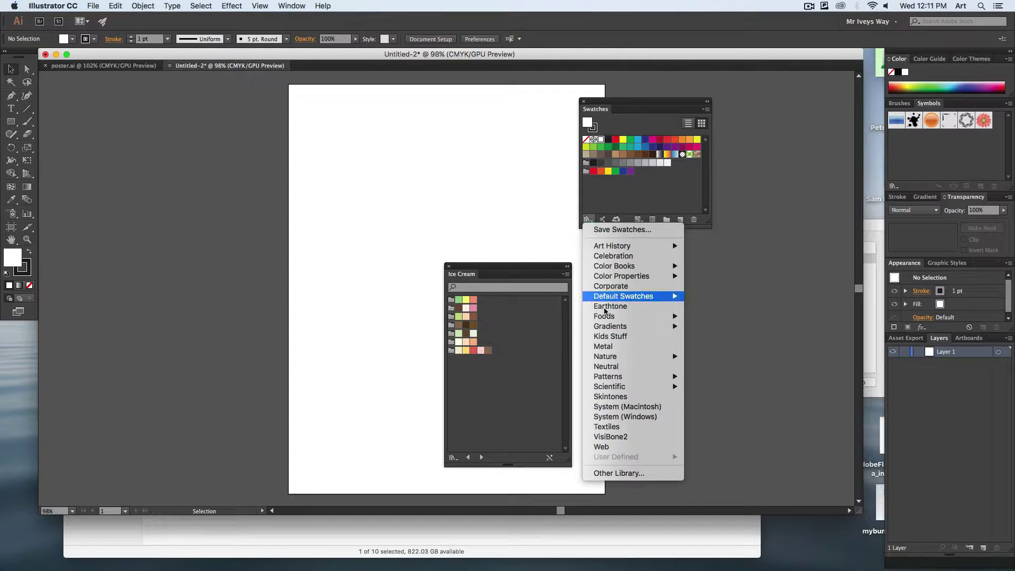
{"action": "left_click", "coordinate": [626, 349]}
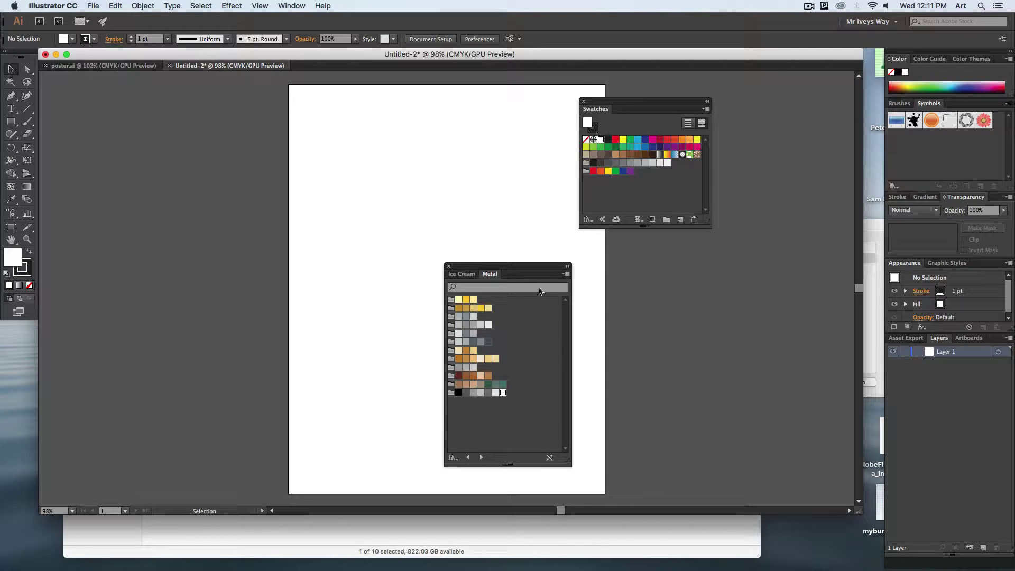
{"action": "left_click", "coordinate": [589, 220]}
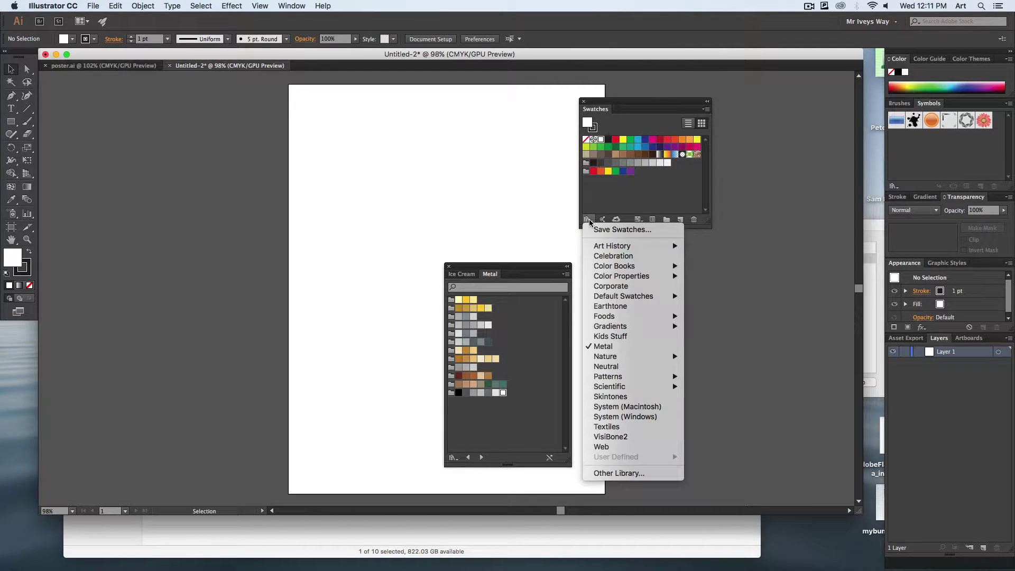
{"action": "mouse_move", "coordinate": [627, 323]}
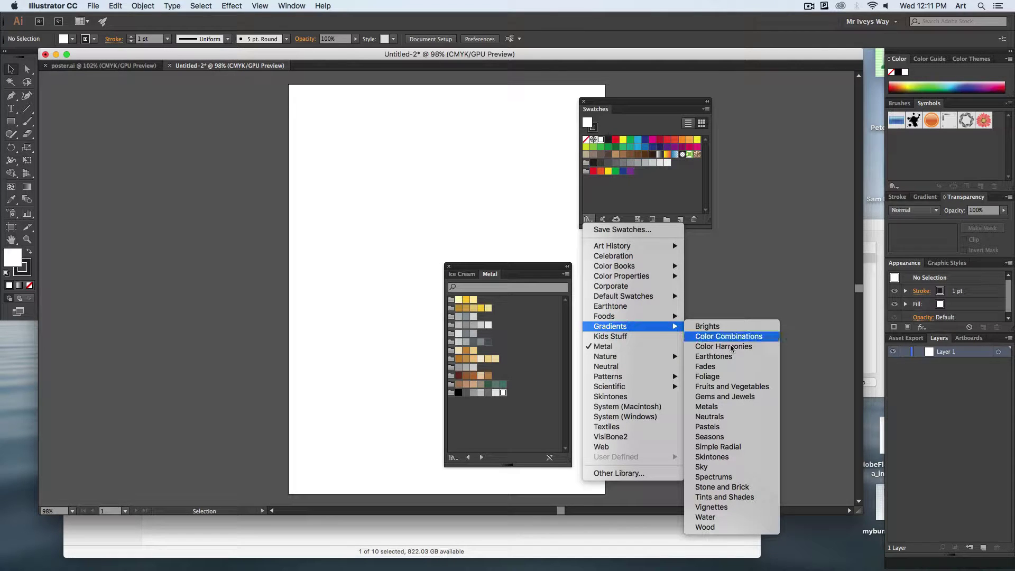
{"action": "left_click", "coordinate": [708, 406]}
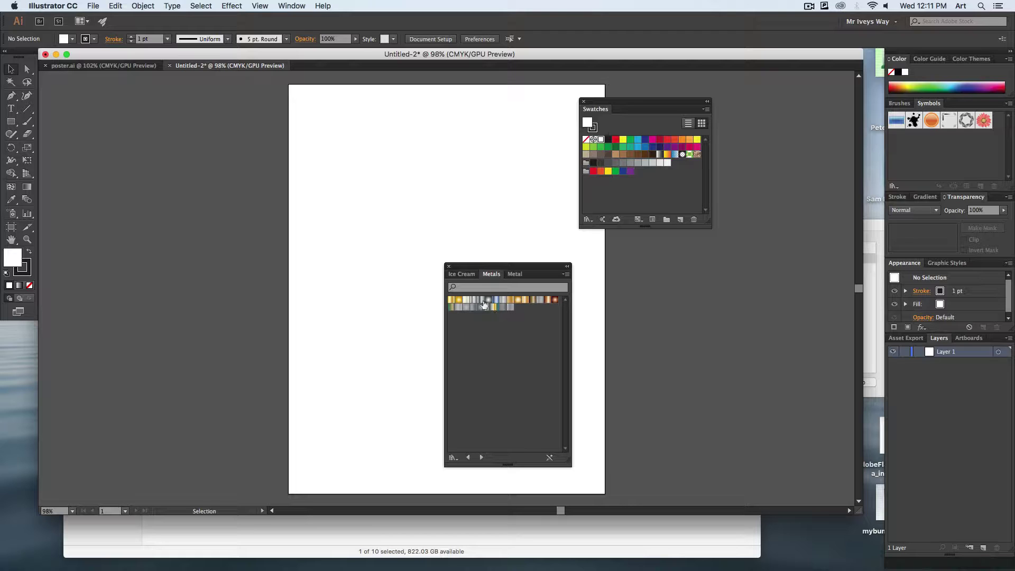
{"action": "left_click_drag", "start_coordinate": [478, 266], "coordinate": [769, 304]}
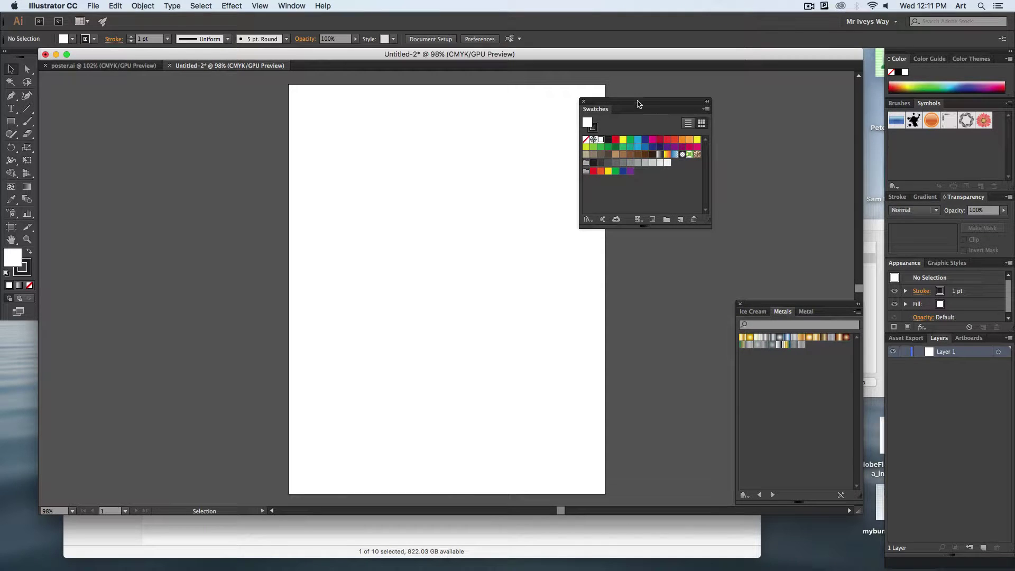
{"action": "left_click_drag", "start_coordinate": [639, 104], "coordinate": [705, 98]}
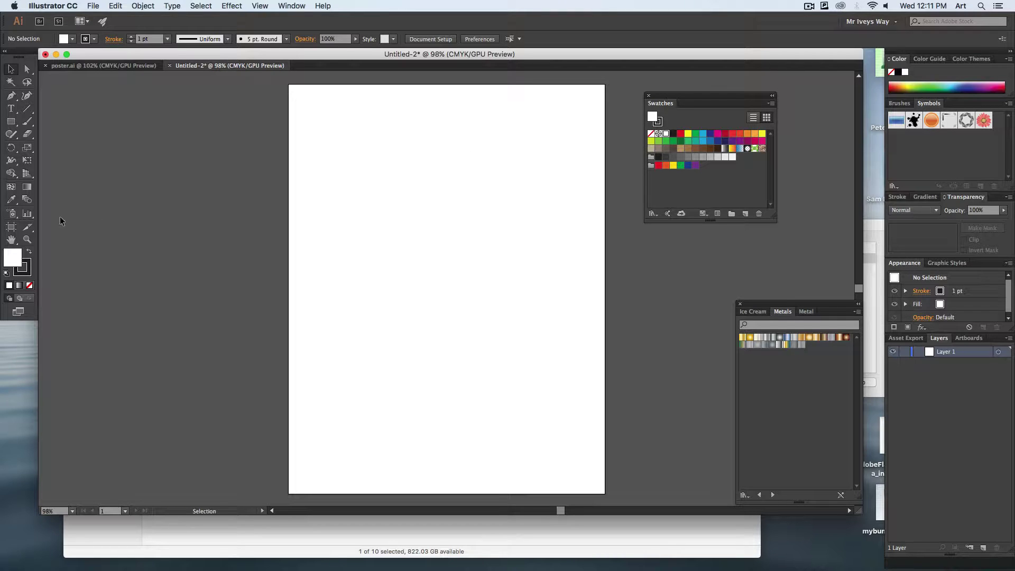
In the fill Color Picker, try a teal with hex 7EB4C1, then a darker teal.
{"action": "double_click", "coordinate": [11, 259]}
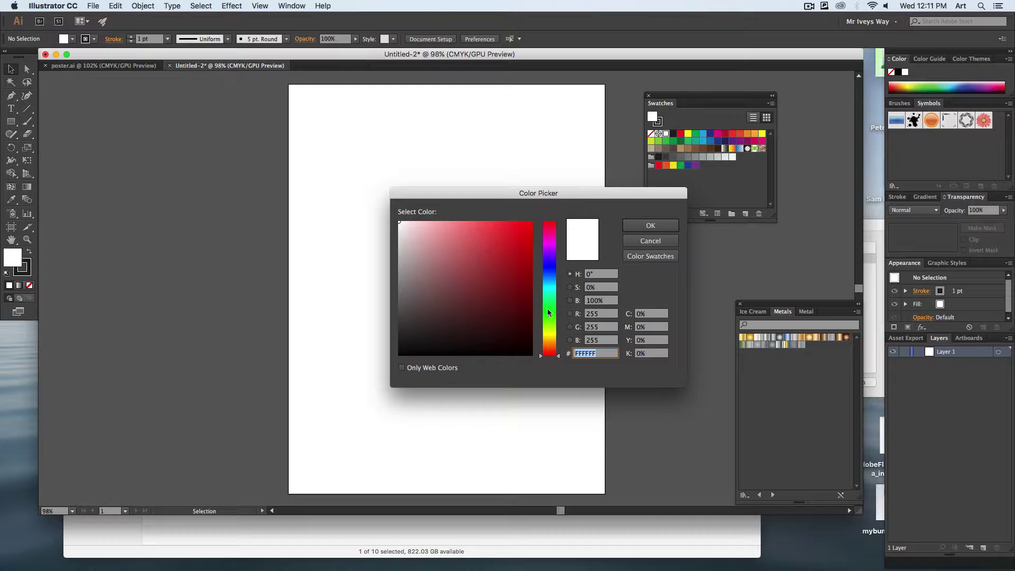
{"action": "left_click_drag", "start_coordinate": [547, 309], "coordinate": [545, 283]}
{"action": "mouse_move", "coordinate": [476, 239]}
{"action": "left_mouse_down"}
{"action": "mouse_move", "coordinate": [521, 232]}
{"action": "mouse_move", "coordinate": [502, 274]}
{"action": "mouse_move", "coordinate": [503, 243]}
{"action": "mouse_move", "coordinate": [485, 240]}
{"action": "left_mouse_up"}
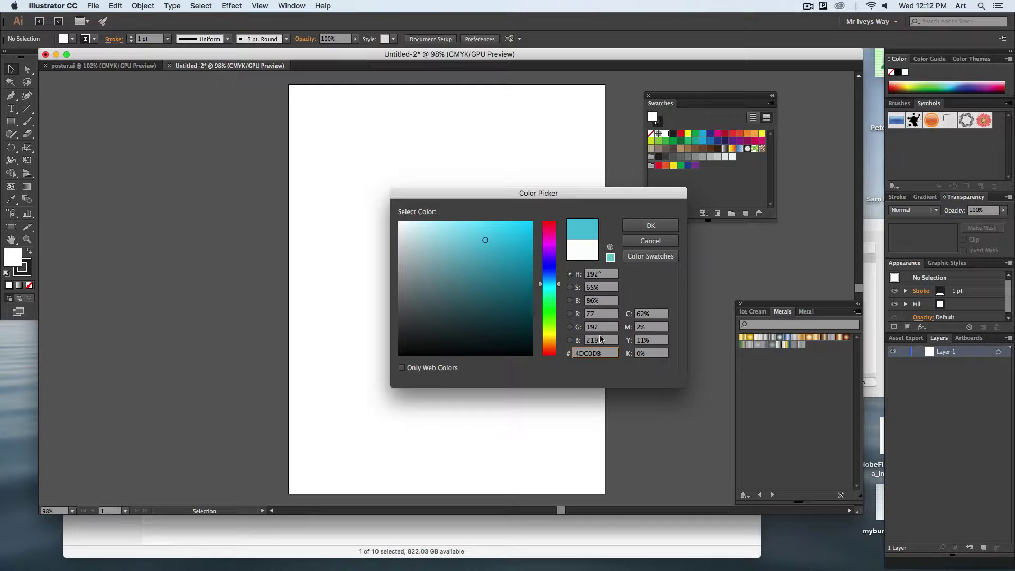
{"action": "key", "text": "BackSpace"}
{"action": "key", "text": "BackSpace"}
{"action": "key", "text": "BackSpace"}
{"action": "key", "text": "BackSpace"}
{"action": "key", "text": "BackSpace"}
{"action": "key", "text": "BackSpace"}
{"action": "type", "text": "7EB4C1"}
{"action": "mouse_move", "coordinate": [498, 249]}
{"action": "left_mouse_down"}
{"action": "mouse_move", "coordinate": [428, 253]}
{"action": "mouse_move", "coordinate": [480, 255]}
{"action": "left_mouse_up"}
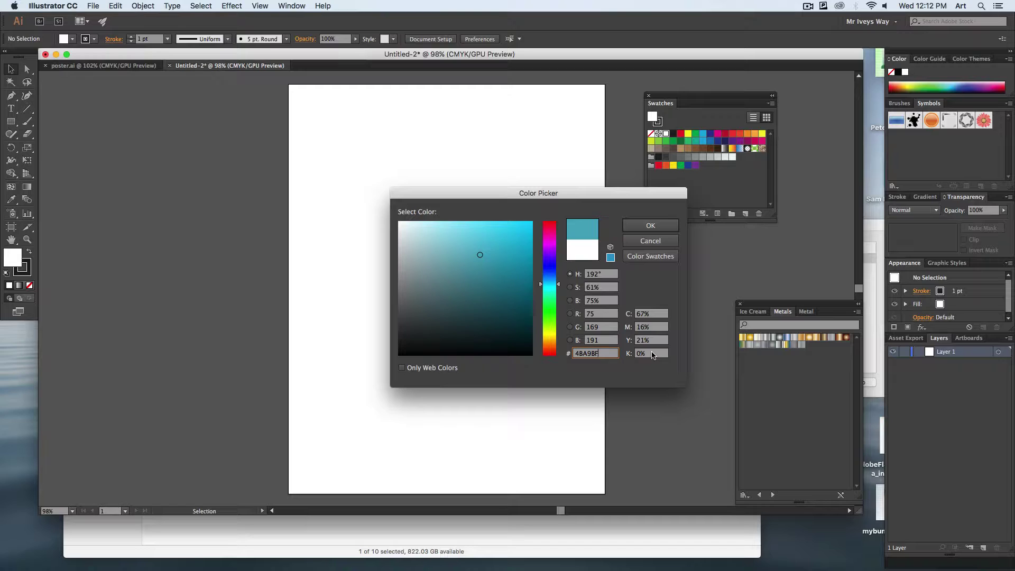
Check the colour values, settle on the deeper teal 2A9FBA and accept it as fill.
{"action": "left_click", "coordinate": [653, 315]}
{"action": "left_click", "coordinate": [649, 332]}
{"action": "left_click_drag", "start_coordinate": [650, 336], "coordinate": [655, 329]}
{"action": "left_click", "coordinate": [655, 315]}
{"action": "left_click", "coordinate": [649, 329]}
{"action": "left_click", "coordinate": [606, 327]}
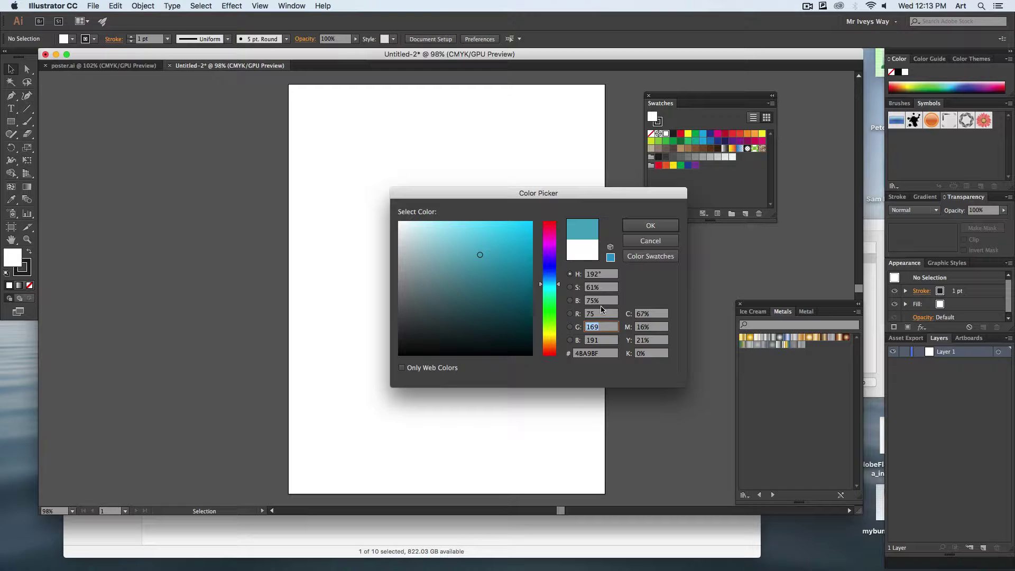
{"action": "left_click_drag", "start_coordinate": [480, 254], "coordinate": [502, 257]}
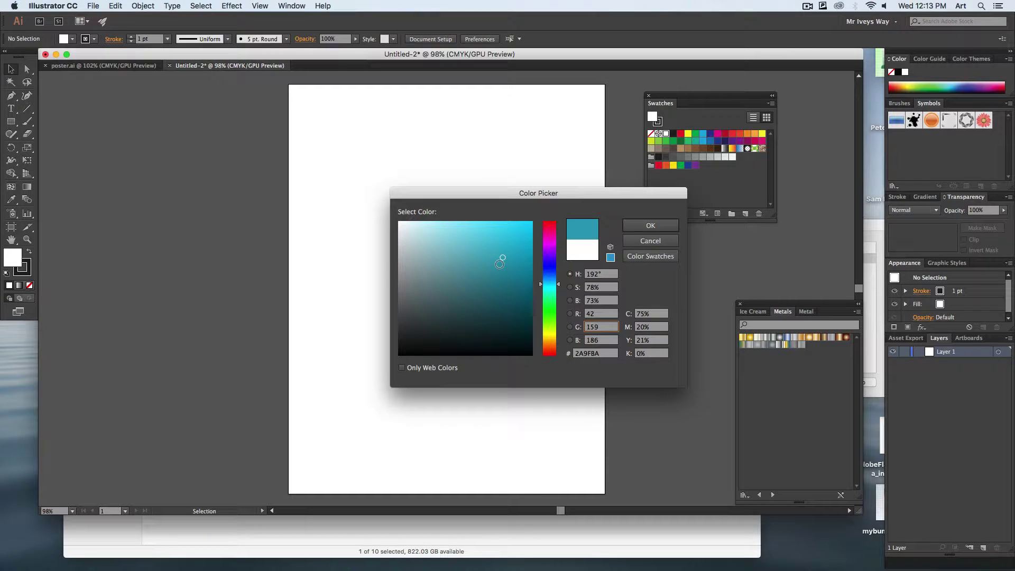
{"action": "left_click", "coordinate": [651, 225]}
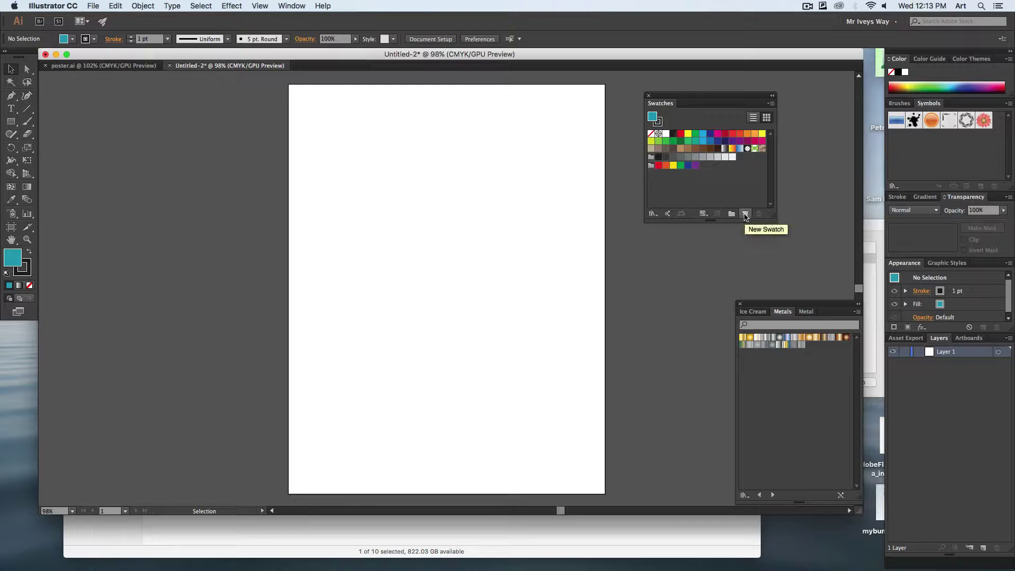
Add the teal as a new swatch named 'Baby Blue' with cyan lowered to 71%.
{"action": "left_click", "coordinate": [746, 214]}
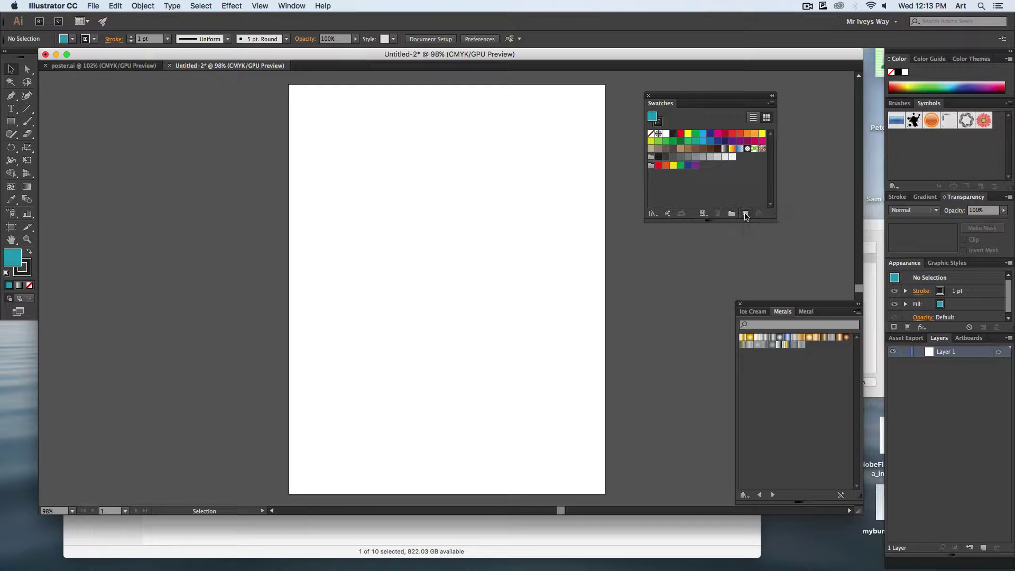
{"action": "left_click_drag", "start_coordinate": [576, 188], "coordinate": [564, 155]}
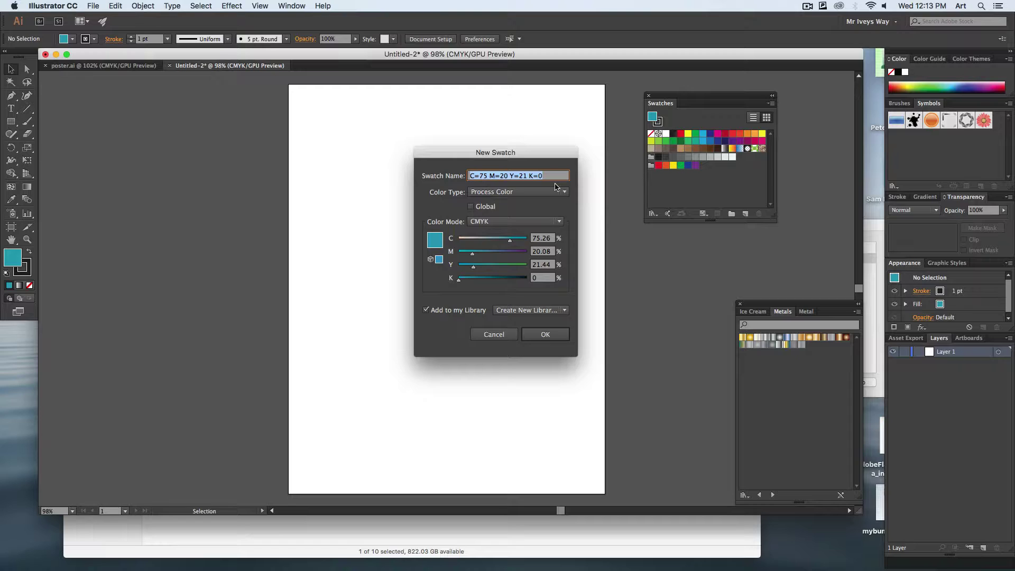
{"action": "type", "text": "Baby Blue"}
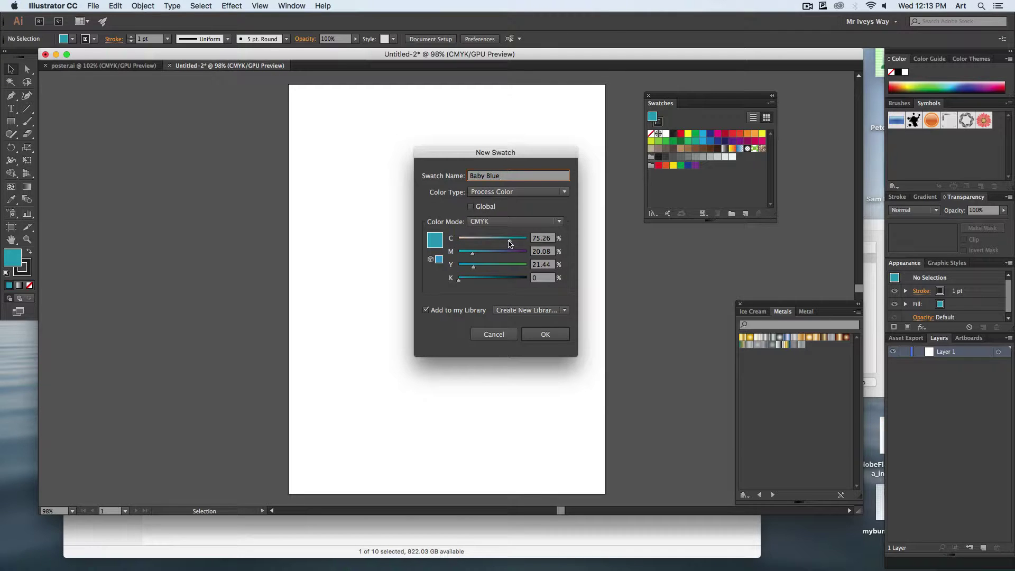
{"action": "left_click_drag", "start_coordinate": [509, 243], "coordinate": [507, 242]}
{"action": "left_click", "coordinate": [546, 335]}
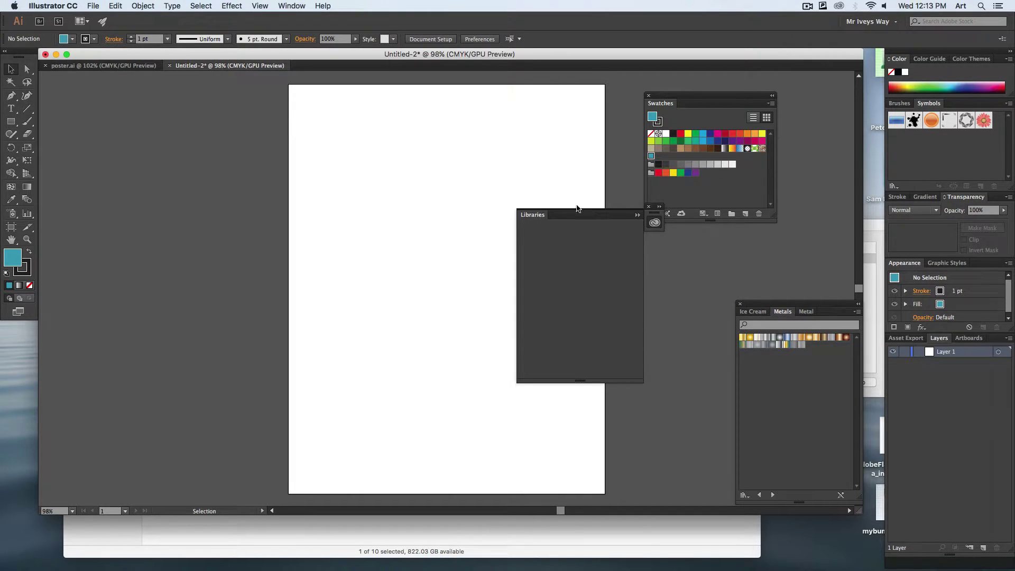
{"action": "left_click", "coordinate": [649, 207]}
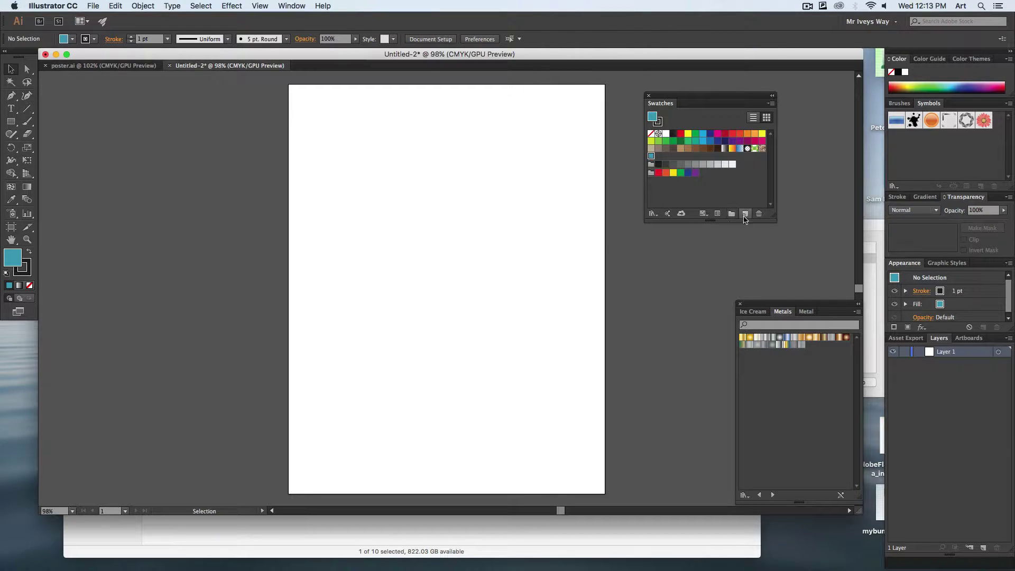
In the fill Color Picker, choose a bright, saturated magenta.
{"action": "double_click", "coordinate": [16, 260]}
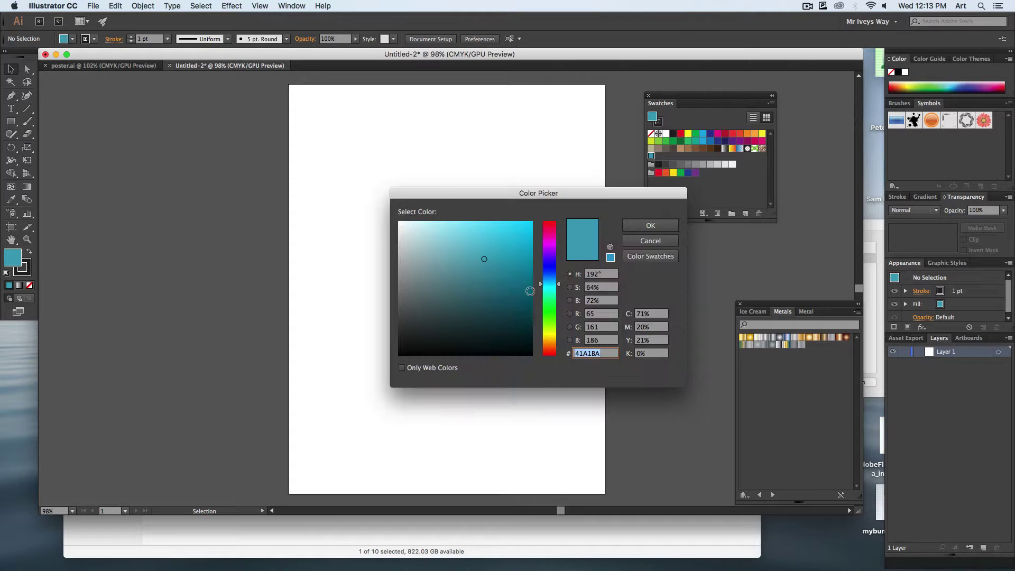
{"action": "left_click", "coordinate": [549, 239]}
{"action": "left_click", "coordinate": [513, 245]}
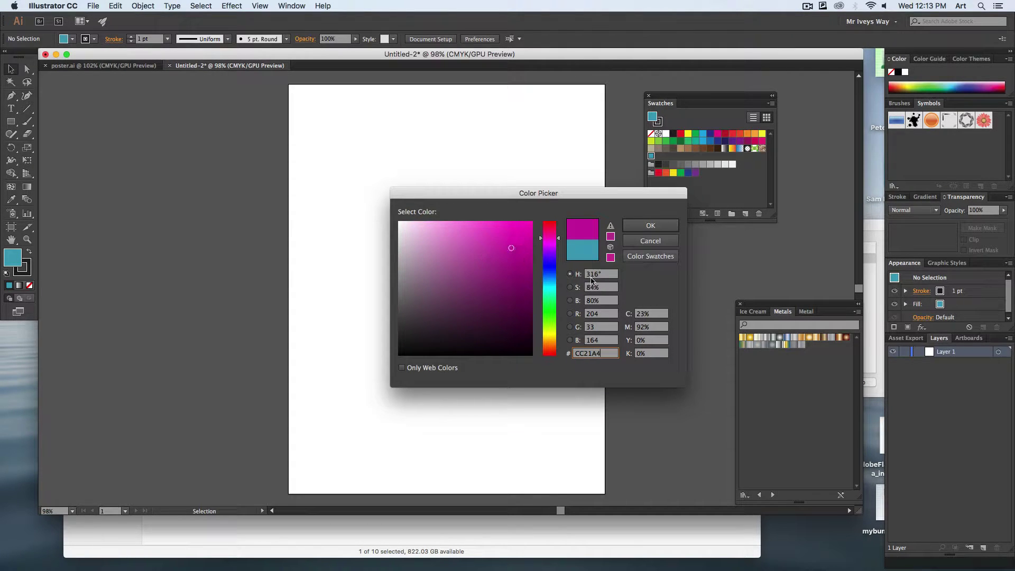
{"action": "mouse_move", "coordinate": [513, 244]}
{"action": "left_mouse_down"}
{"action": "mouse_move", "coordinate": [489, 235]}
{"action": "mouse_move", "coordinate": [515, 241]}
{"action": "left_mouse_up"}
{"action": "left_click", "coordinate": [518, 233]}
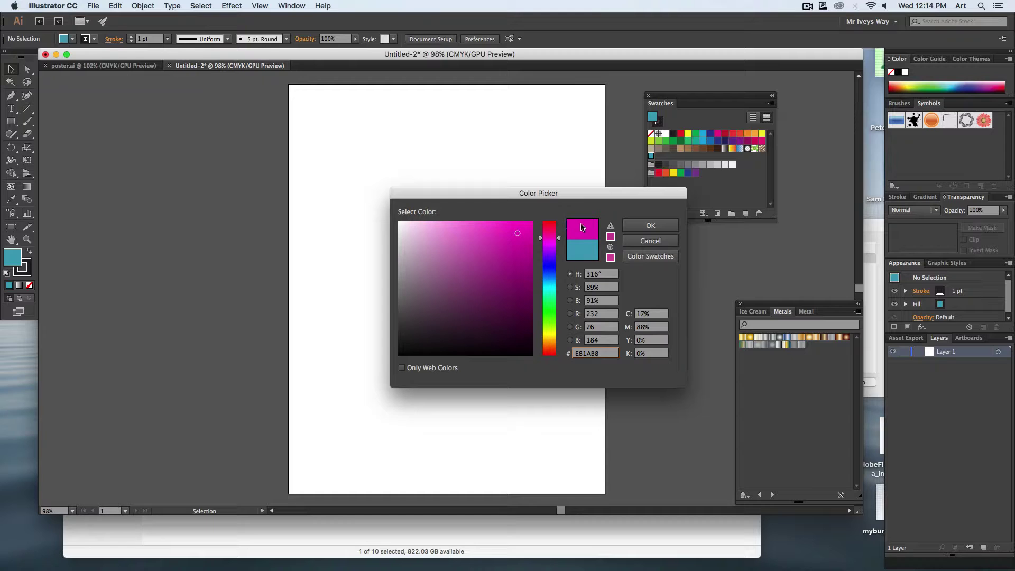
Snap to web-safe magenta CC00CC, accept it, and add it as a new swatch.
{"action": "left_click", "coordinate": [611, 239]}
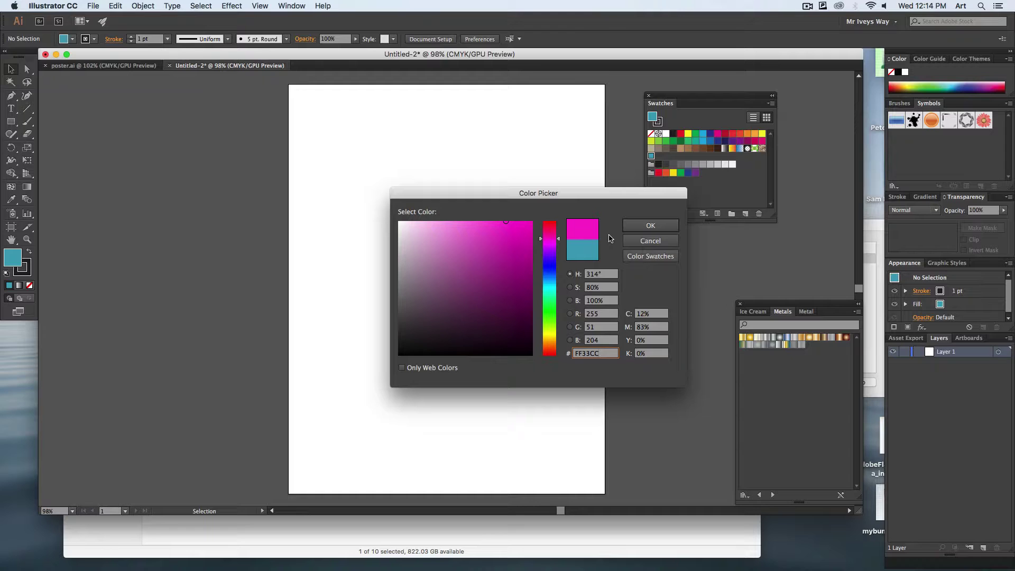
{"action": "left_click", "coordinate": [519, 239]}
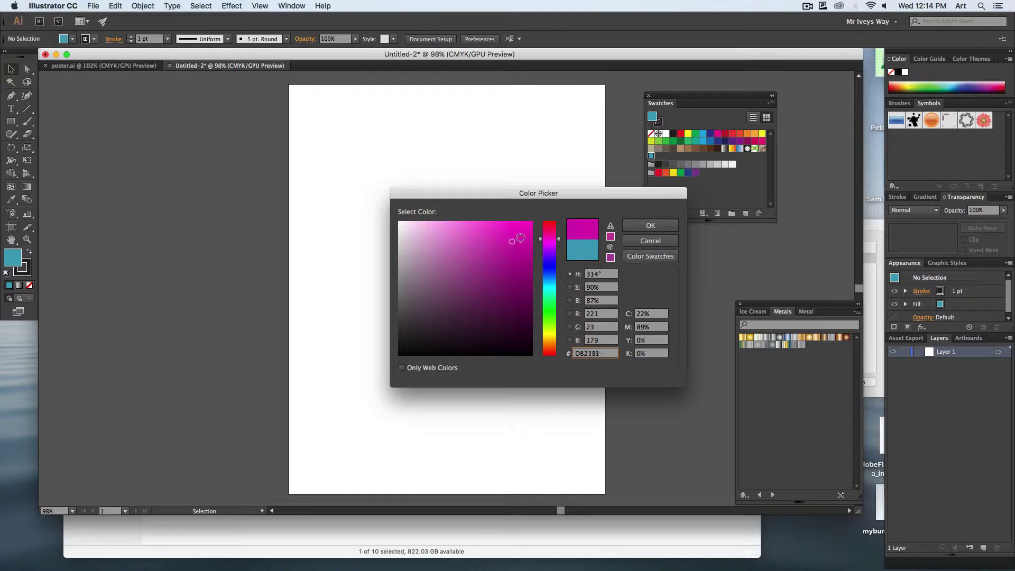
{"action": "left_click", "coordinate": [610, 247]}
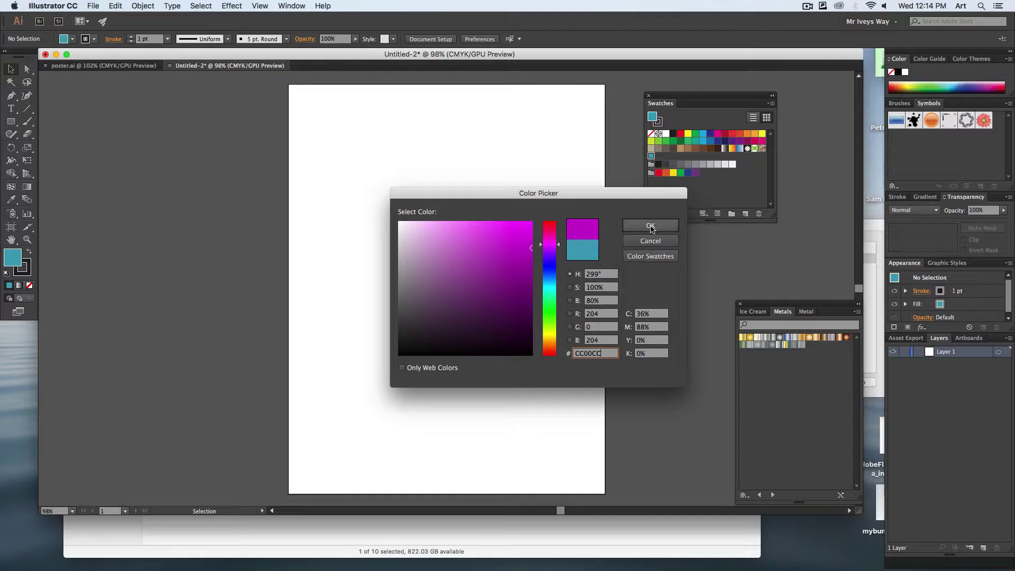
{"action": "left_click", "coordinate": [644, 227]}
{"action": "left_click", "coordinate": [745, 217]}
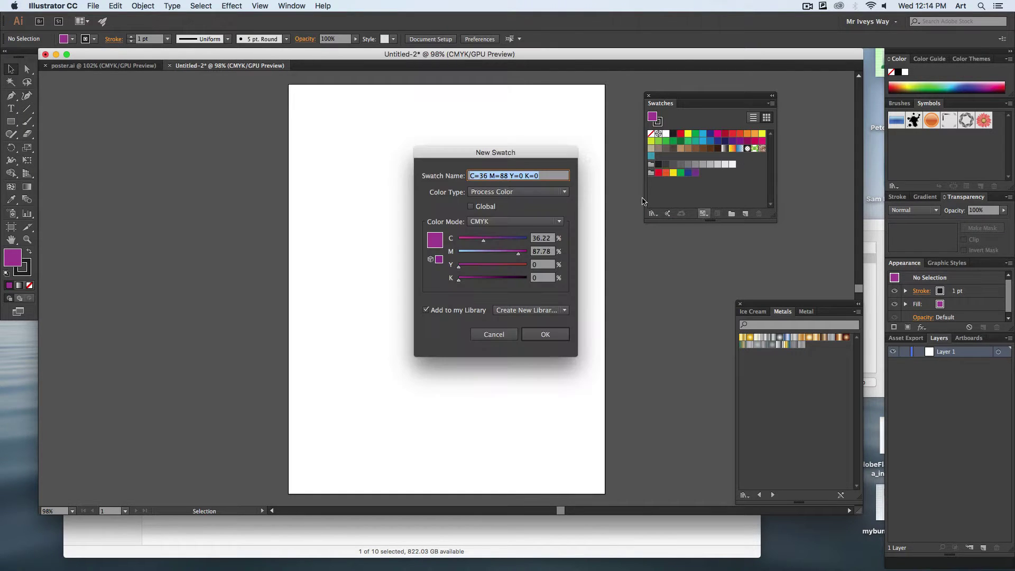
{"action": "left_click", "coordinate": [540, 333]}
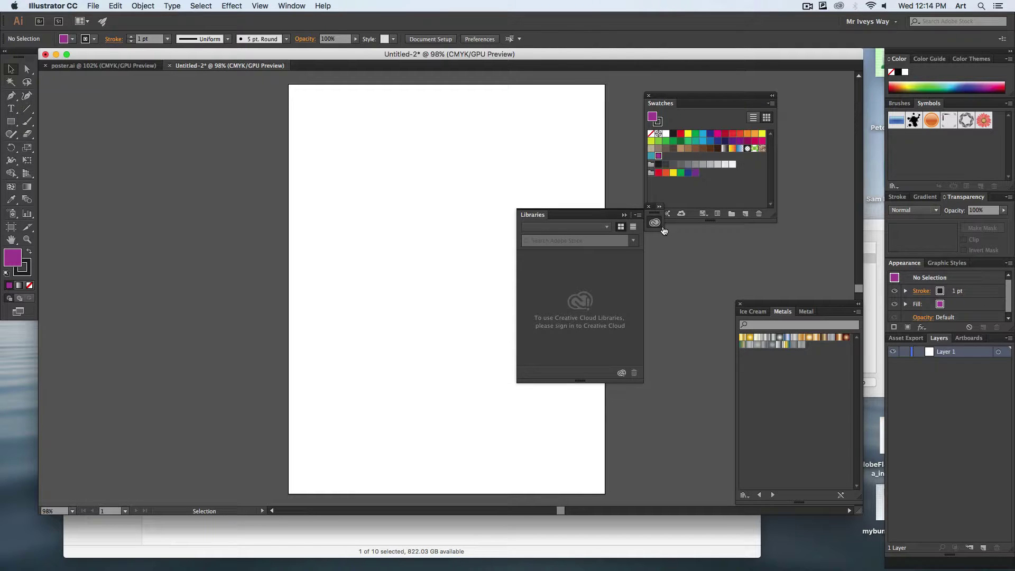
Tuck the libraries panel away and draw a magenta square near the page's top left.
{"action": "left_click_drag", "start_coordinate": [656, 210], "coordinate": [976, 59]}
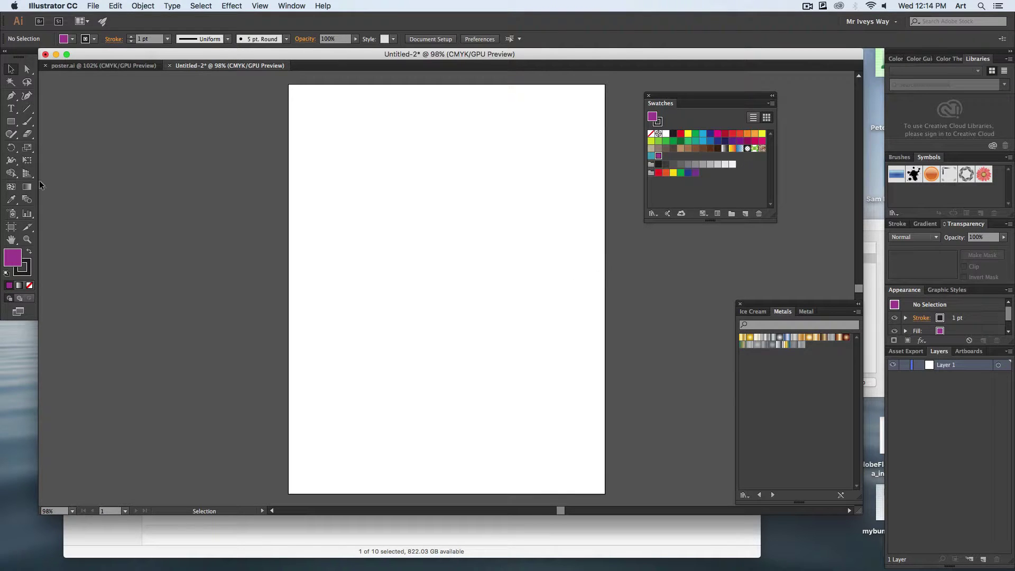
{"action": "left_click", "coordinate": [11, 121]}
{"action": "left_click_drag", "start_coordinate": [315, 121], "coordinate": [401, 306]}
{"action": "key", "text": "super+shift+a"}
Make teal the fill colour for the teal square and deselect it.
{"action": "left_click", "coordinate": [651, 155]}
{"action": "left_click", "coordinate": [12, 69]}
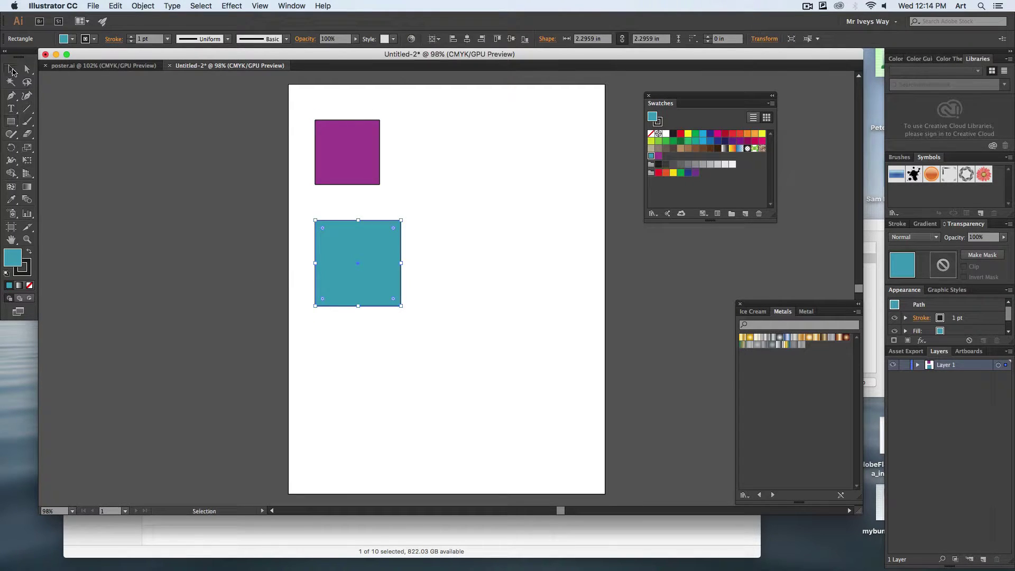
{"action": "left_click", "coordinate": [161, 140]}
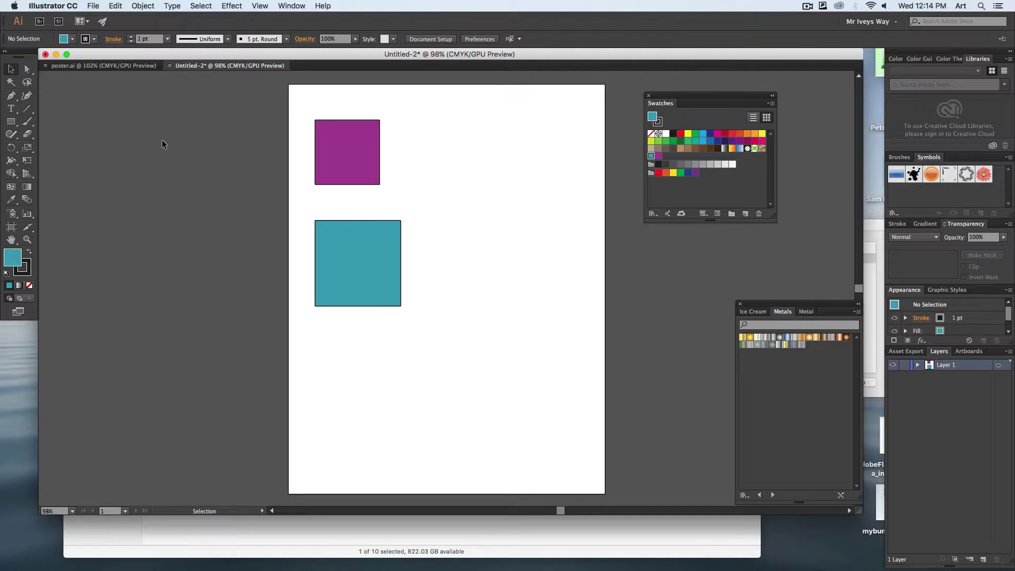
Widen the magenta square and place a copy of it to its right.
{"action": "left_click", "coordinate": [372, 145]}
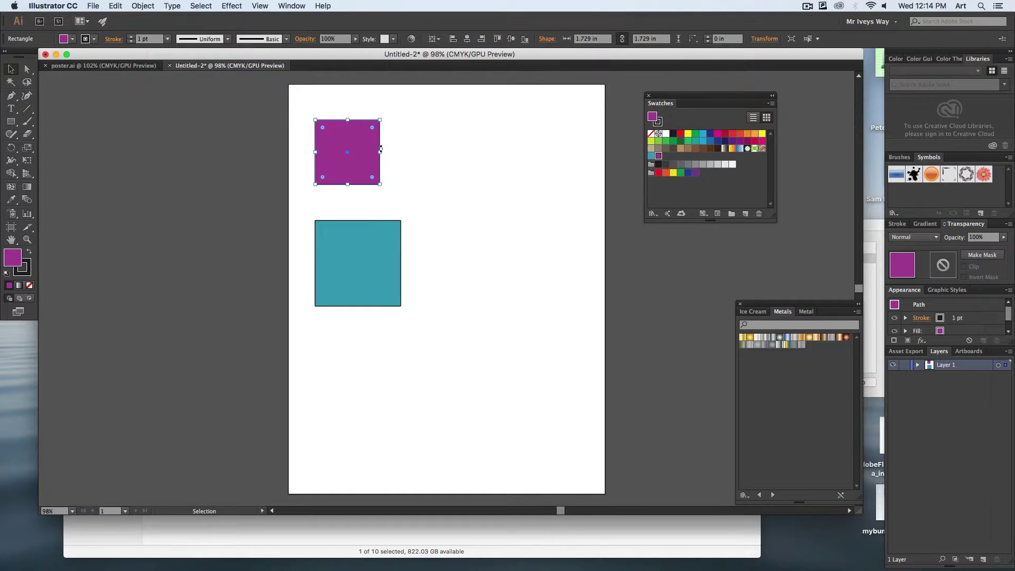
{"action": "left_click_drag", "start_coordinate": [381, 149], "coordinate": [447, 166]}
{"action": "left_click", "coordinate": [418, 167]}
{"action": "left_click_drag", "start_coordinate": [397, 261], "coordinate": [493, 253]}
{"action": "left_click", "coordinate": [501, 313]}
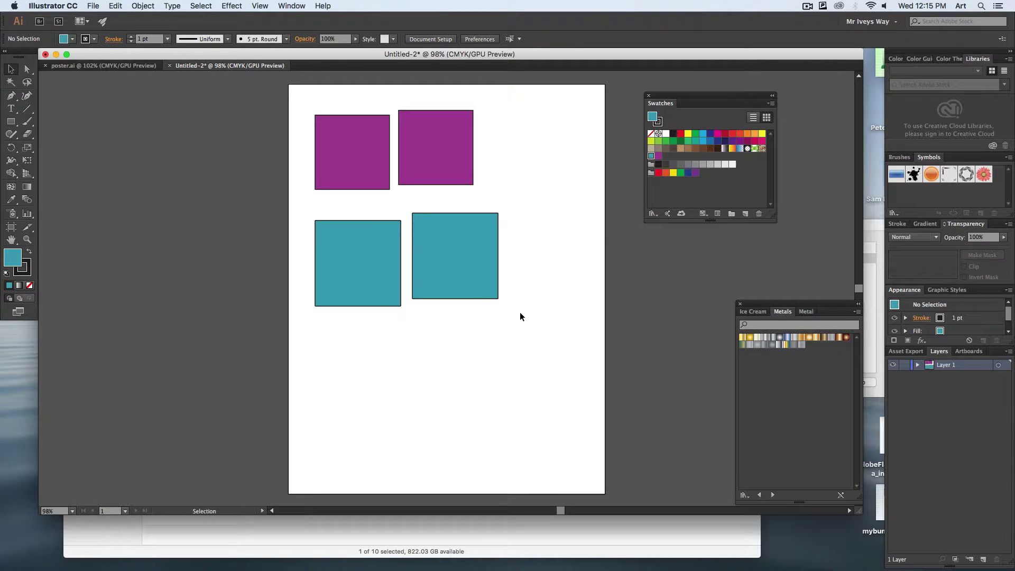
Turn the Baby Blue swatch green with yellow at 71%, then select all four squares.
{"action": "double_click", "coordinate": [651, 156]}
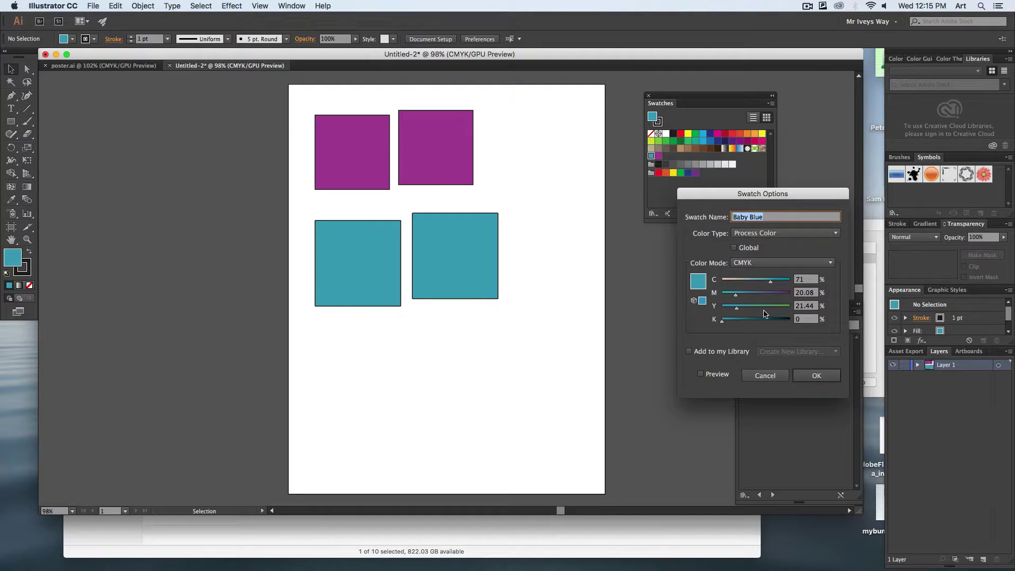
{"action": "mouse_move", "coordinate": [738, 310]}
{"action": "left_mouse_down"}
{"action": "mouse_move", "coordinate": [770, 309]}
{"action": "mouse_move", "coordinate": [760, 283]}
{"action": "mouse_move", "coordinate": [724, 295]}
{"action": "mouse_move", "coordinate": [738, 324]}
{"action": "left_mouse_up"}
{"action": "left_click", "coordinate": [820, 375]}
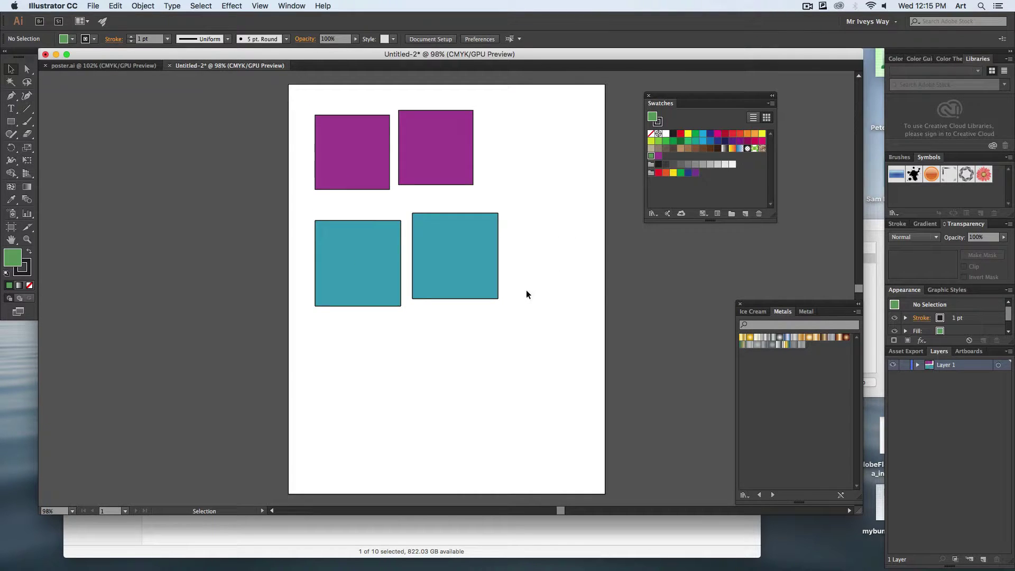
{"action": "left_click_drag", "start_coordinate": [515, 325], "coordinate": [324, 121]}
Move the four squares off the page to the left and save the green as a global swatch.
{"action": "left_click_drag", "start_coordinate": [417, 158], "coordinate": [285, 189]}
{"action": "left_click", "coordinate": [607, 254]}
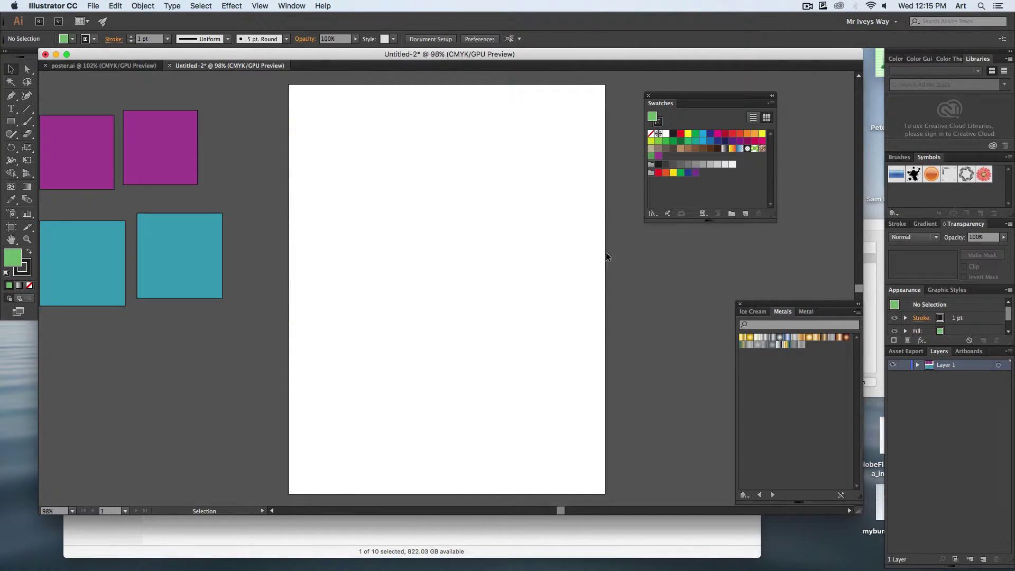
{"action": "left_click", "coordinate": [745, 214]}
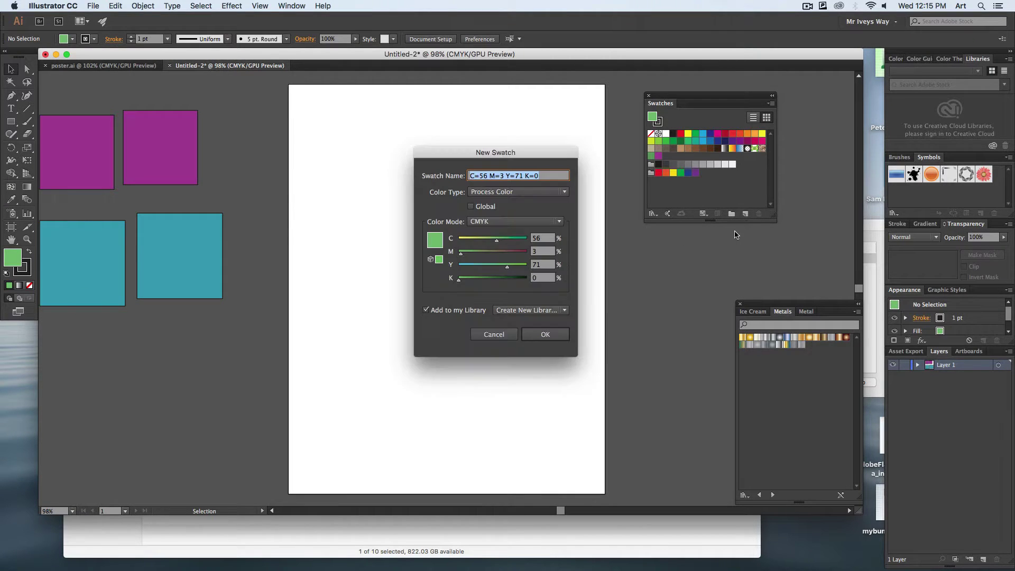
{"action": "left_click", "coordinate": [471, 207]}
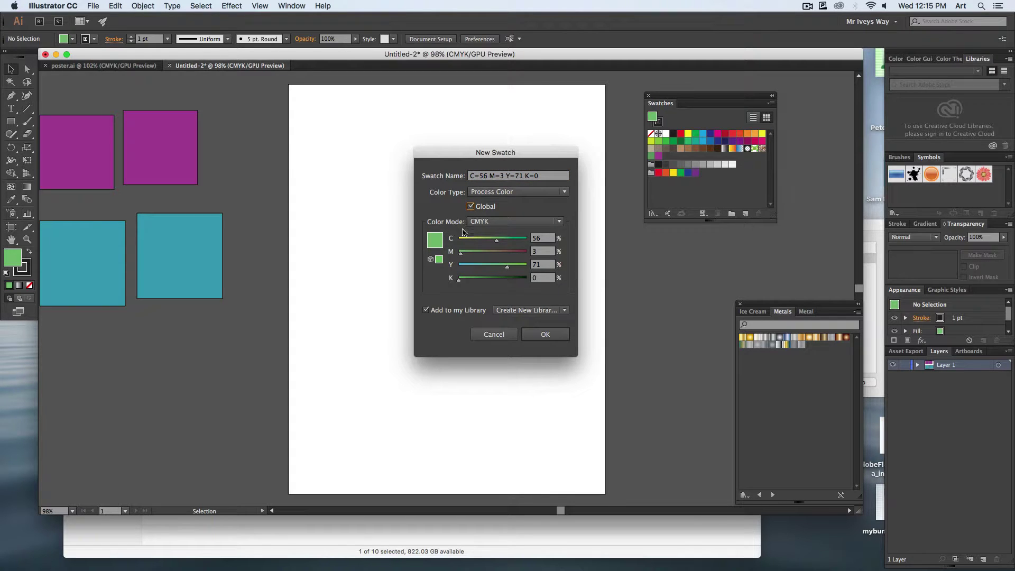
{"action": "left_click", "coordinate": [543, 336]}
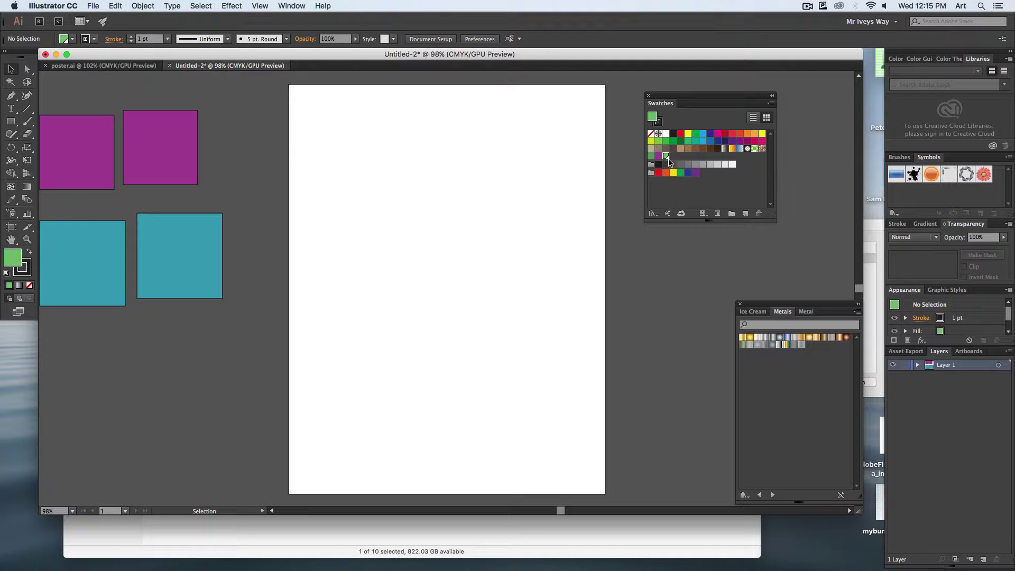
Set the fill to bright yellow E9F416 and save it as swatch C=14 M=0 Y=96 K=0.
{"action": "double_click", "coordinate": [12, 258]}
{"action": "left_click", "coordinate": [550, 332]}
{"action": "left_click", "coordinate": [510, 253]}
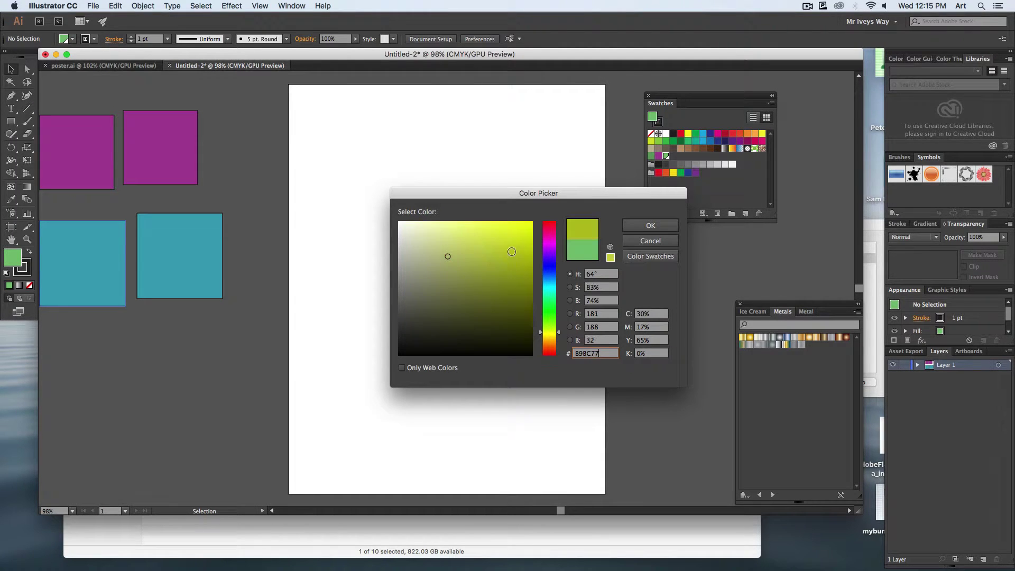
{"action": "left_click", "coordinate": [524, 230]}
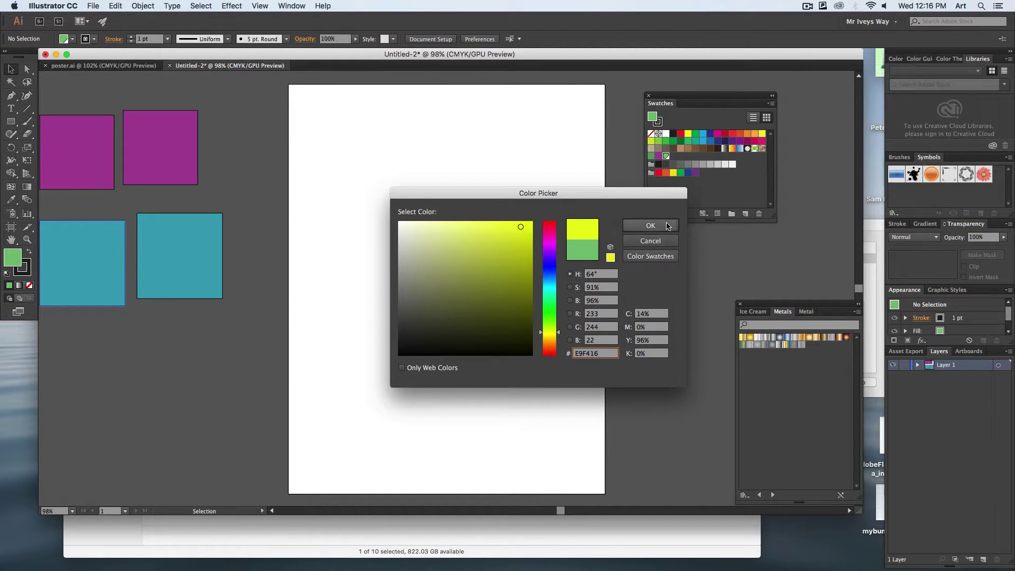
{"action": "left_click", "coordinate": [651, 225]}
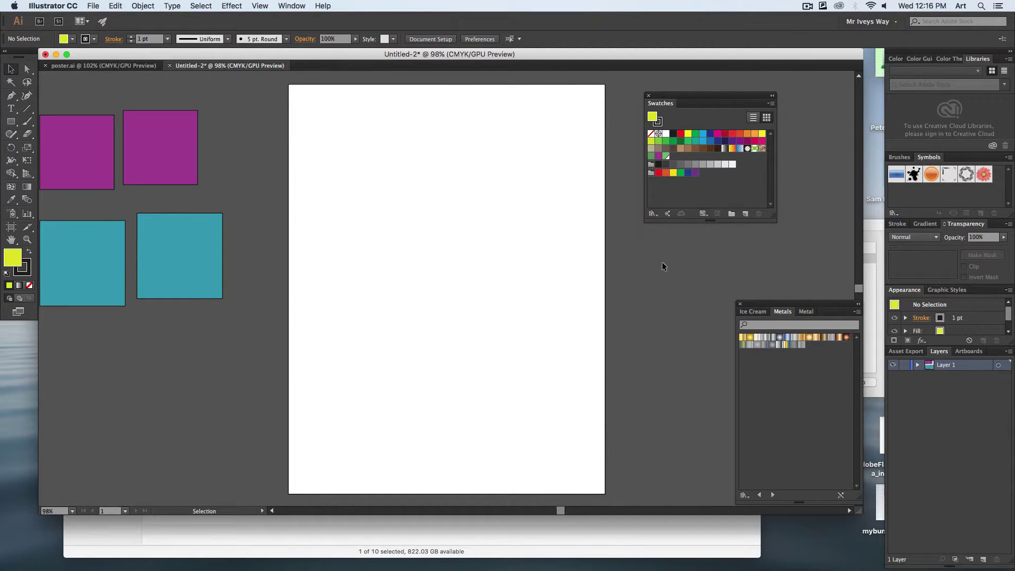
{"action": "left_click", "coordinate": [742, 211]}
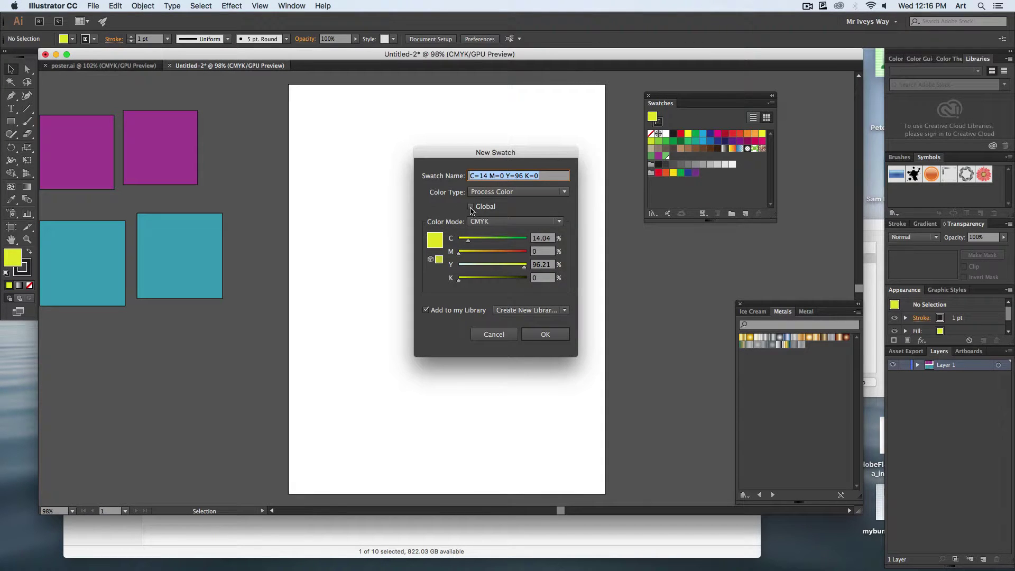
{"action": "left_click", "coordinate": [545, 335]}
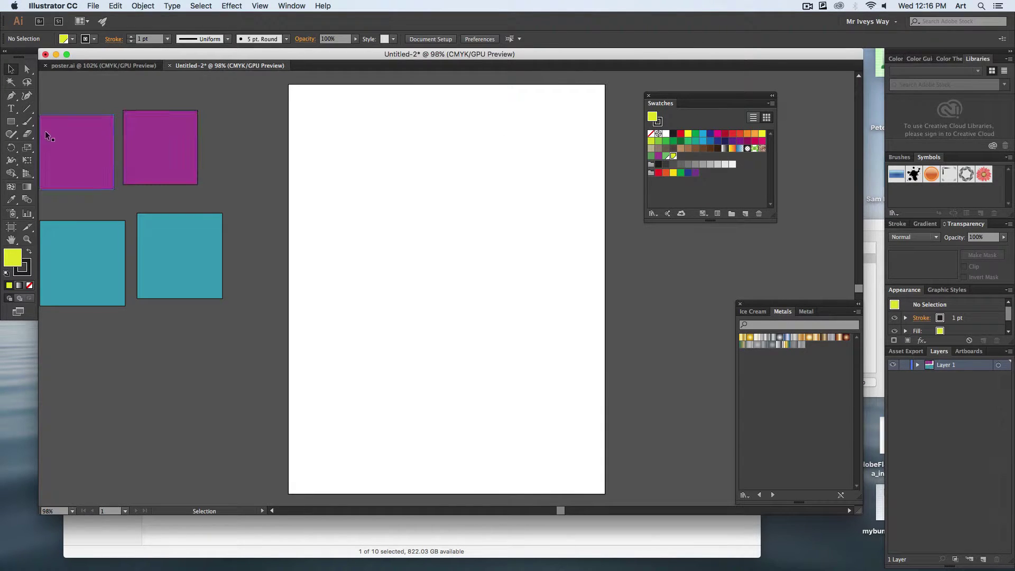
Draw two yellow squares side by side at the page's top left.
{"action": "left_click", "coordinate": [11, 121]}
{"action": "left_click_drag", "start_coordinate": [300, 128], "coordinate": [379, 206]}
{"action": "left_click_drag", "start_coordinate": [397, 157], "coordinate": [453, 212]}
{"action": "key", "text": "super+shift+a"}
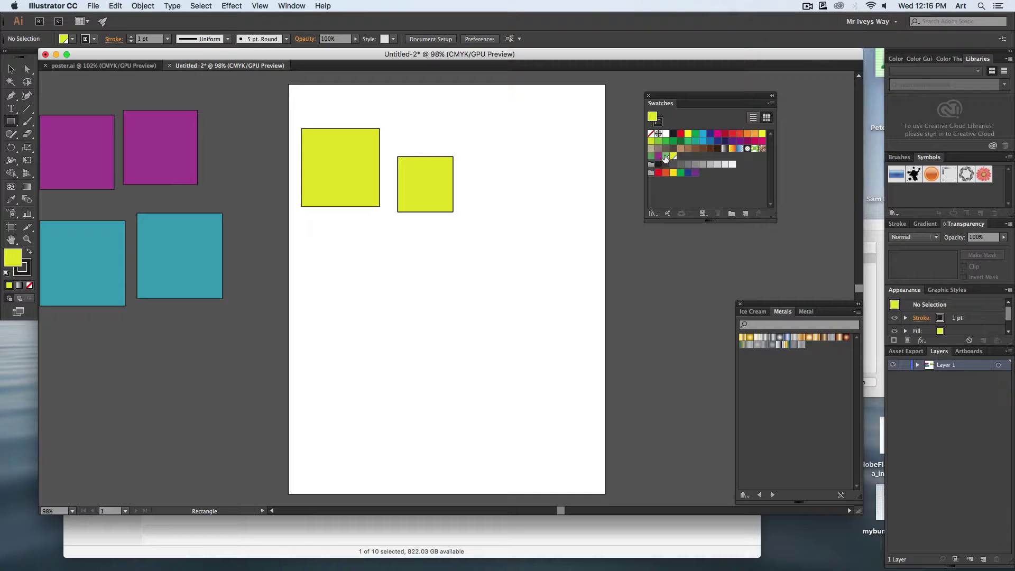
Switch the fill to green and draw two green squares below the yellow ones.
{"action": "left_click", "coordinate": [665, 156]}
{"action": "left_click_drag", "start_coordinate": [310, 246], "coordinate": [368, 319]}
{"action": "left_click_drag", "start_coordinate": [402, 260], "coordinate": [476, 334]}
{"action": "left_click", "coordinate": [11, 70]}
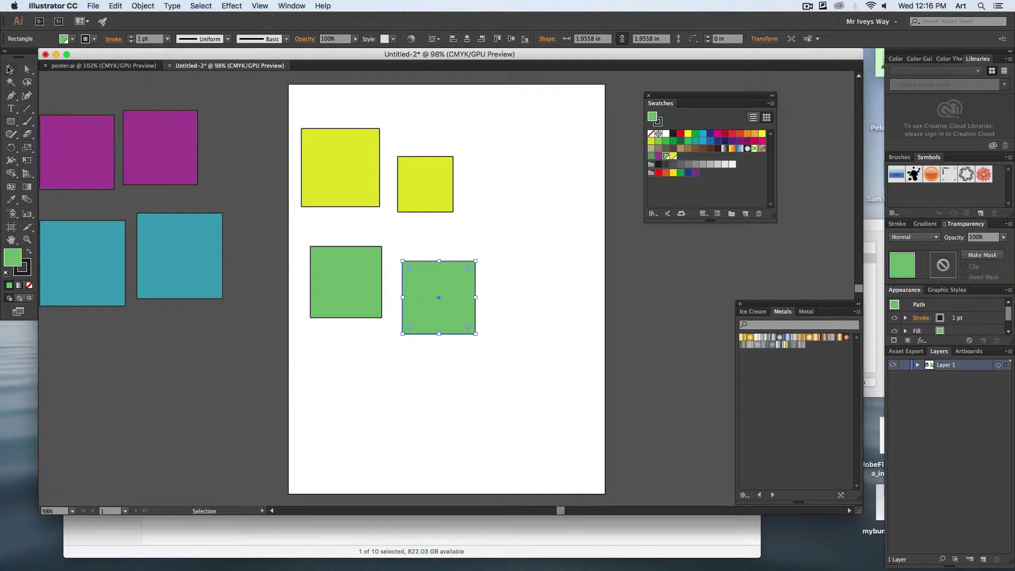
{"action": "left_click", "coordinate": [530, 211]}
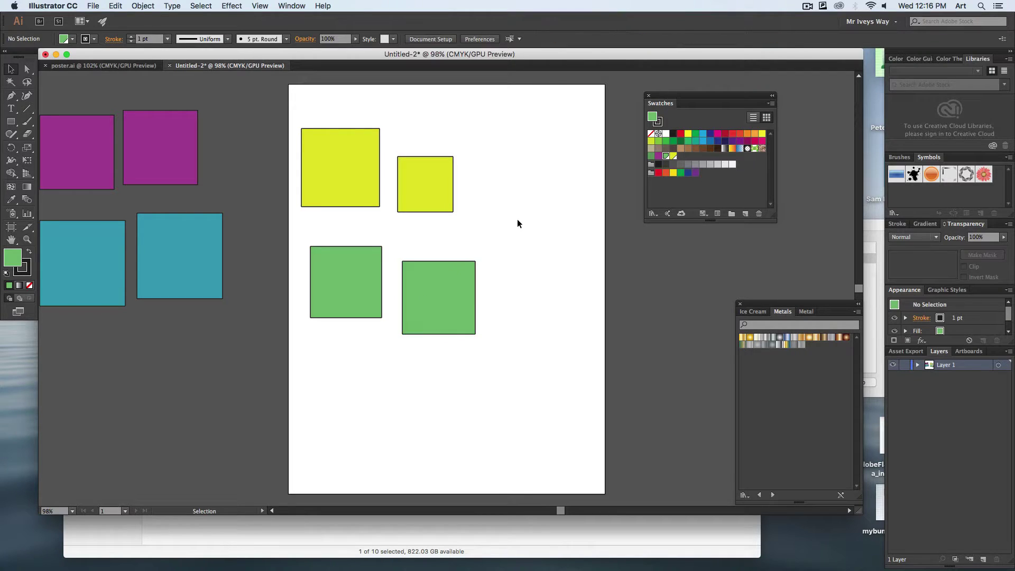
{"action": "scroll", "coordinate": [531, 233], "scroll_direction": "left", "scroll_amount": 2}
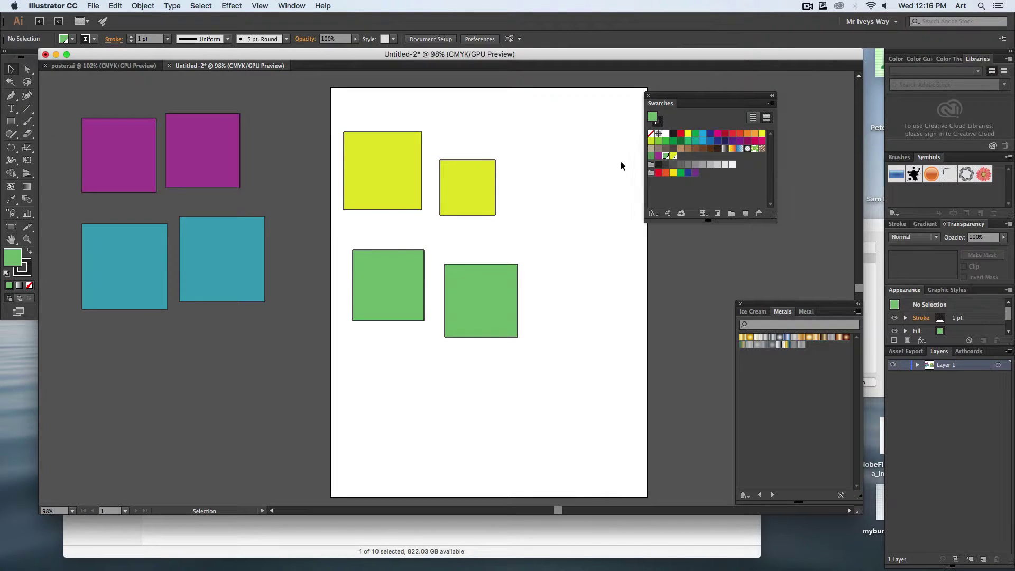
Lower the green swatch's yellow value, previewing the change, and accept it.
{"action": "double_click", "coordinate": [666, 156]}
{"action": "left_click_drag", "start_coordinate": [771, 309], "coordinate": [788, 281]}
{"action": "left_click", "coordinate": [701, 374]}
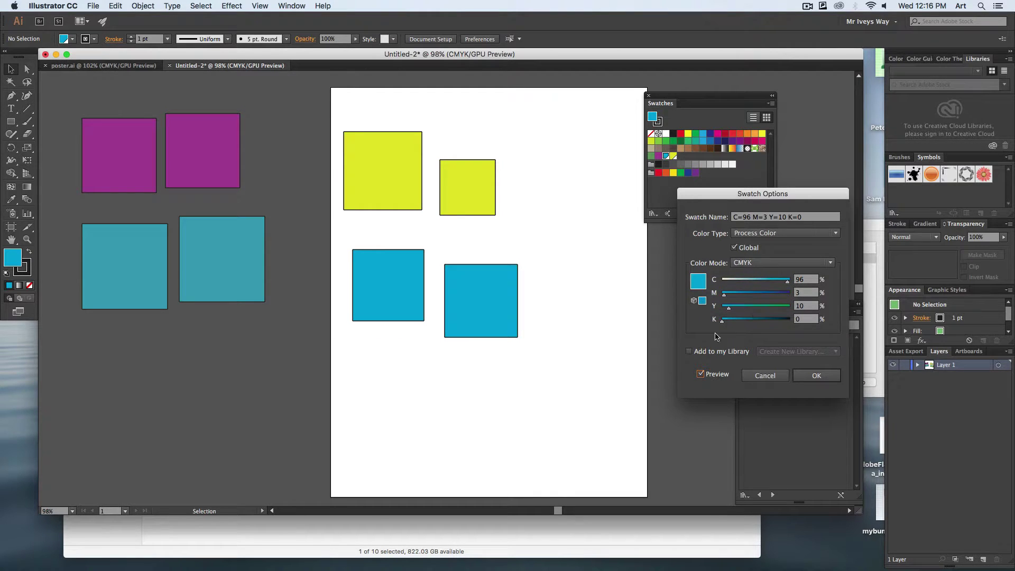
{"action": "left_click", "coordinate": [813, 376]}
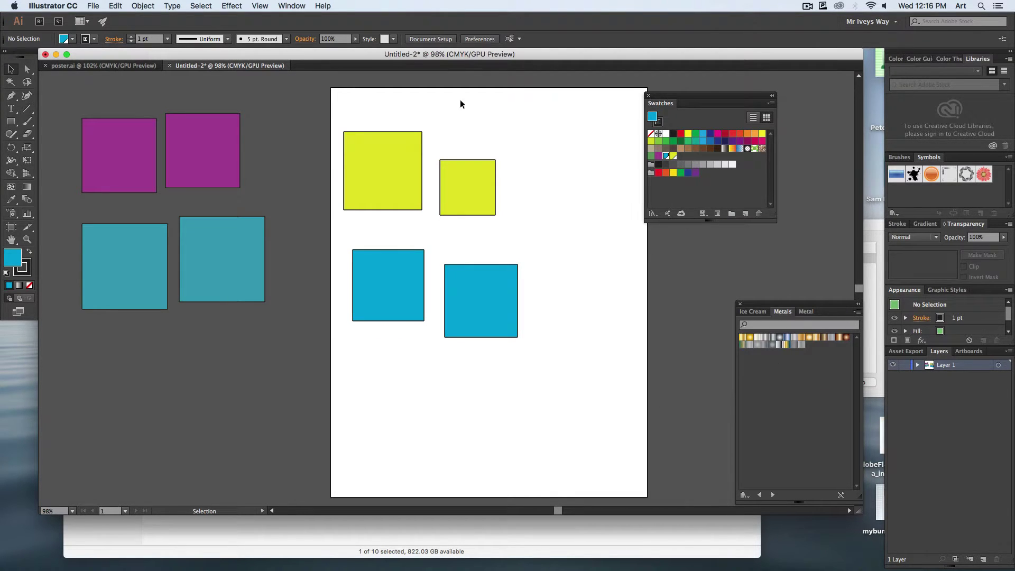
Raise the global yellow swatch's cyan to 88 (C=88 M=0 Y=96 K=0), turning both upper squares green.
{"action": "double_click", "coordinate": [673, 156]}
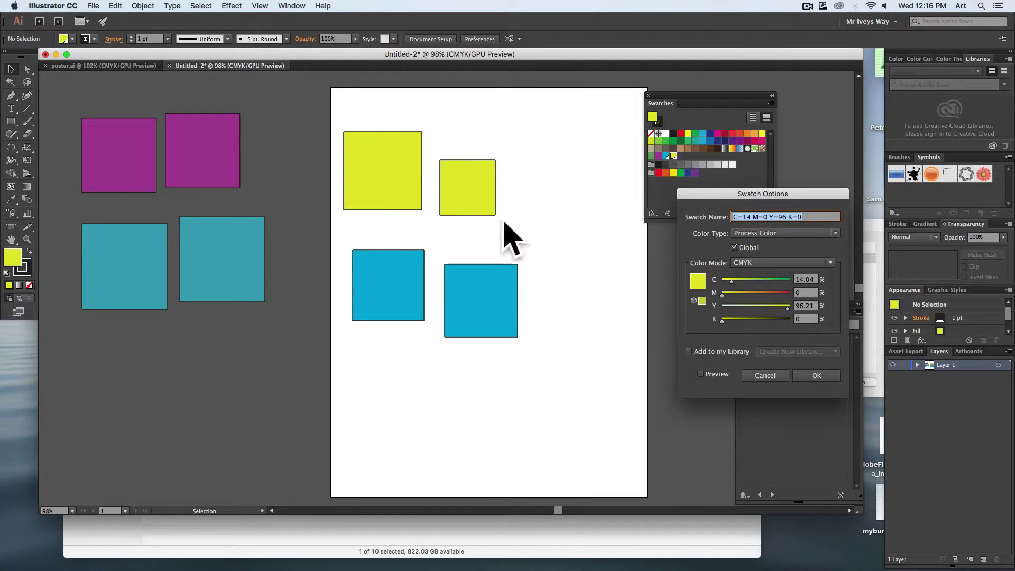
{"action": "left_click_drag", "start_coordinate": [738, 281], "coordinate": [776, 296]}
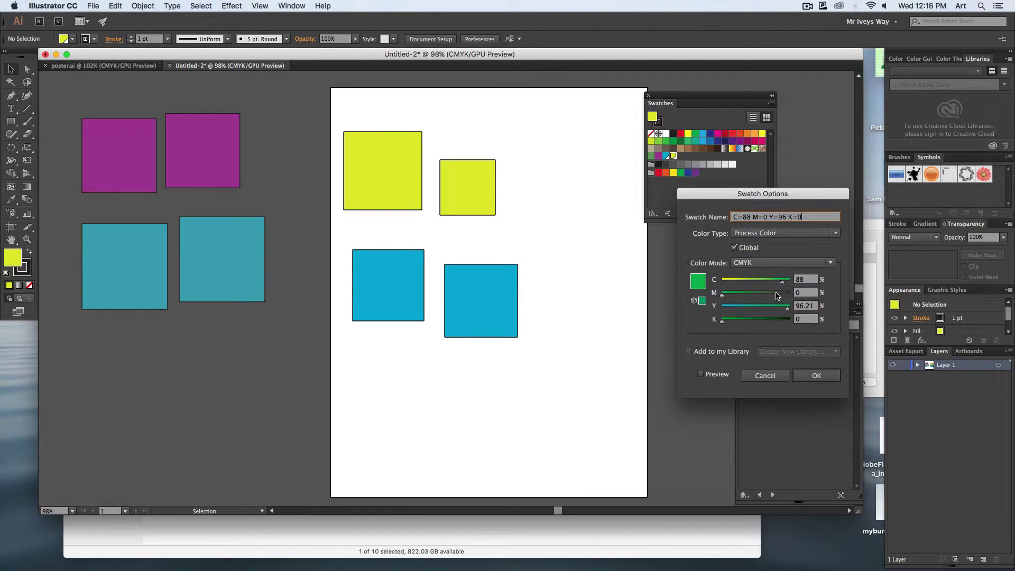
{"action": "left_click", "coordinate": [701, 373]}
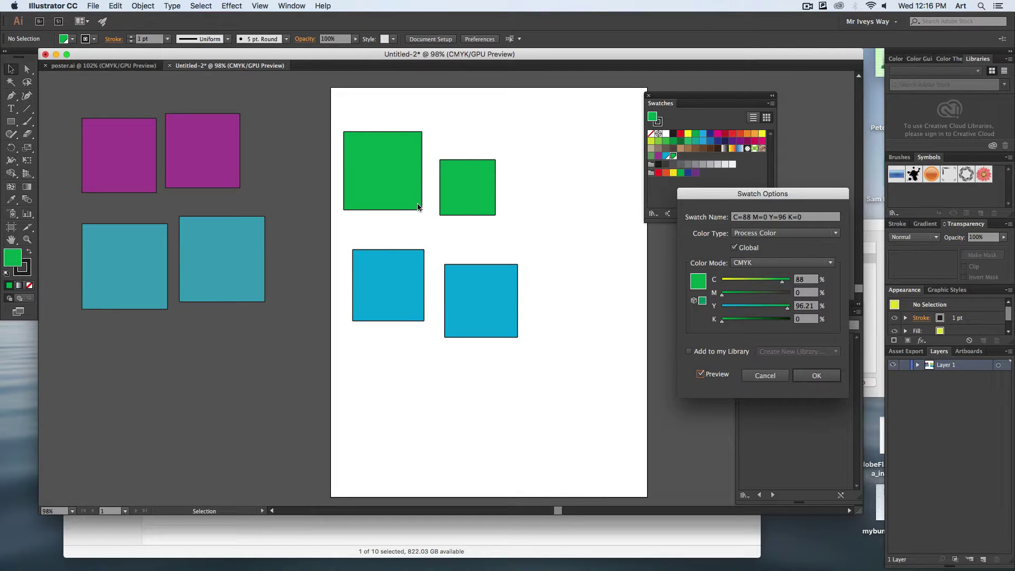
{"action": "key", "text": "Return"}
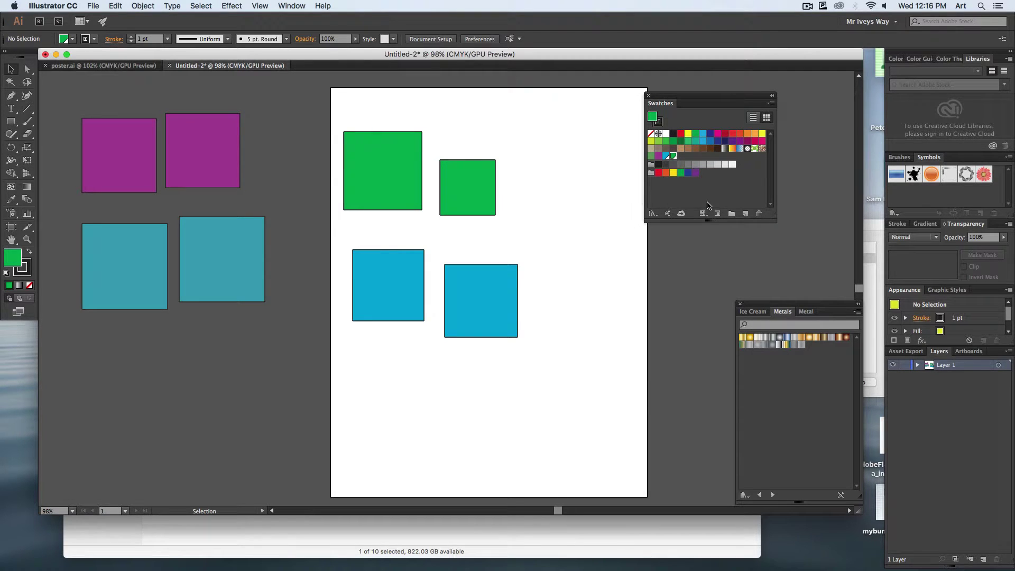
Delete the fourth row of swatches from the Swatches panel.
{"action": "left_click", "coordinate": [651, 156], "text": "shift"}
{"action": "left_click", "coordinate": [757, 214]}
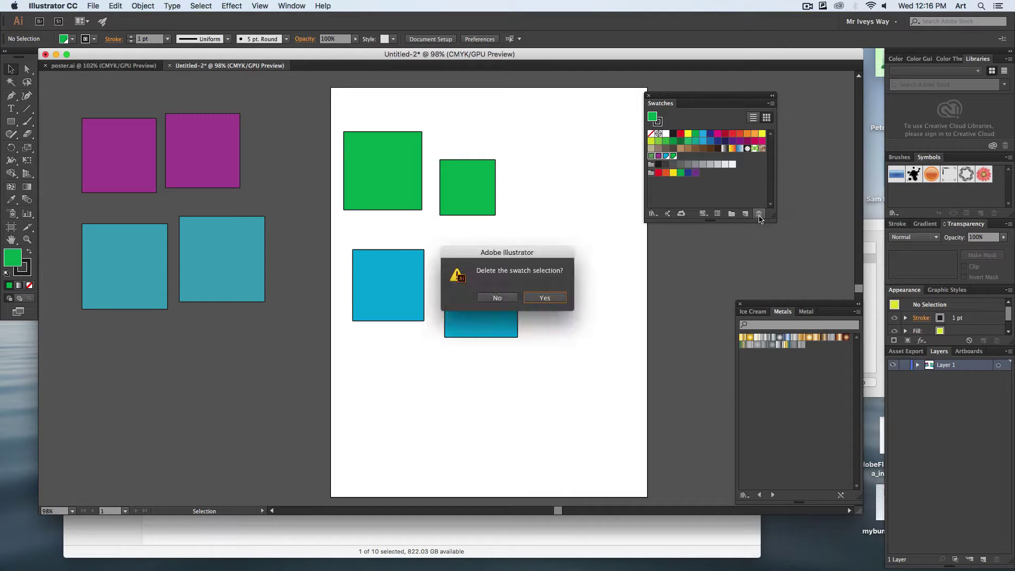
{"action": "left_click", "coordinate": [560, 299]}
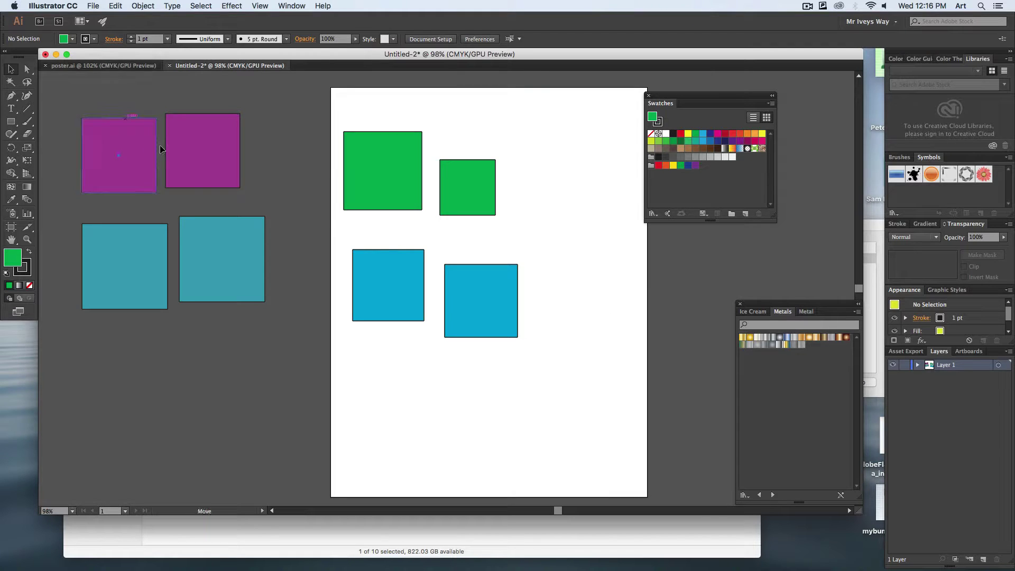
Select all eight squares in the document and delete them, leaving the artboard empty.
{"action": "left_click_drag", "start_coordinate": [154, 145], "coordinate": [515, 350]}
{"action": "key", "text": "super+a"}
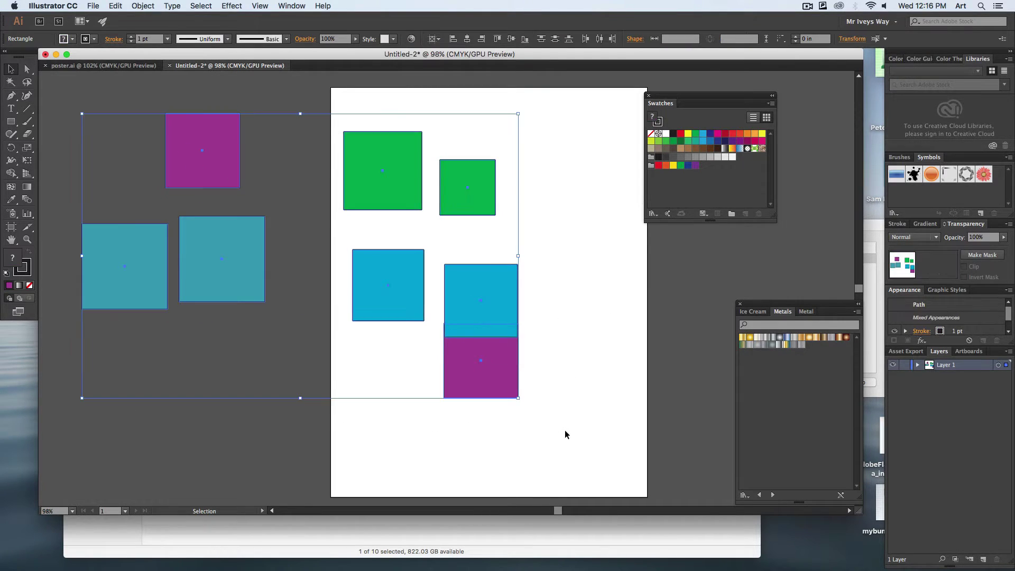
{"action": "key", "text": "BackSpace"}
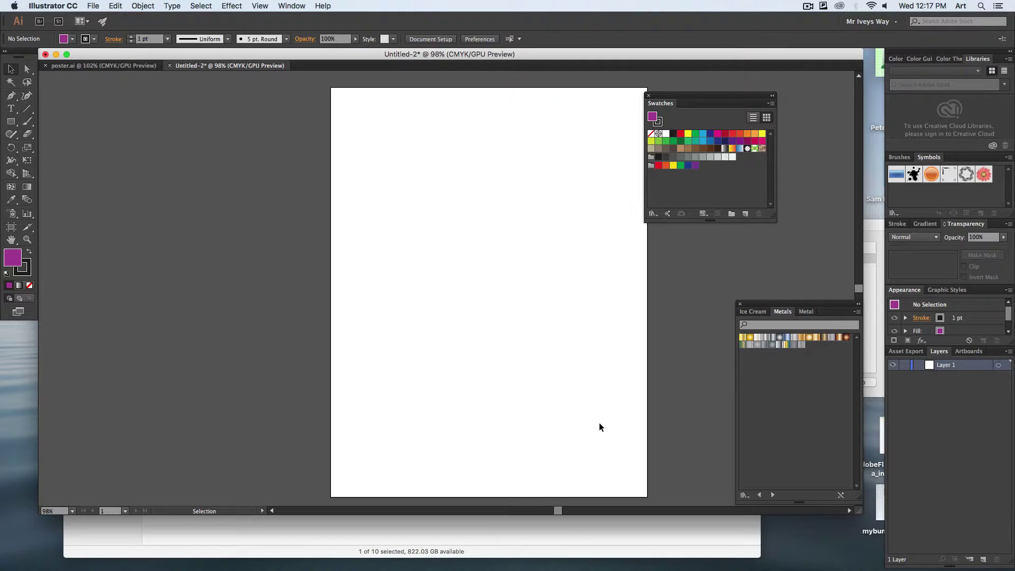
Draw a square with the Rectangle tool on the Untitled-2 artboard.
{"action": "left_click", "coordinate": [100, 65]}
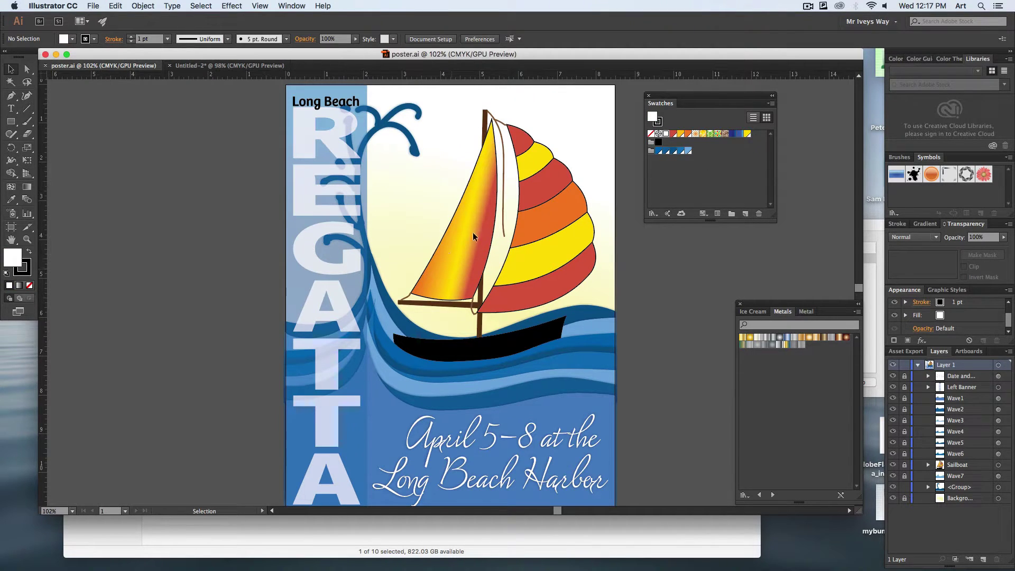
{"action": "left_click", "coordinate": [201, 65]}
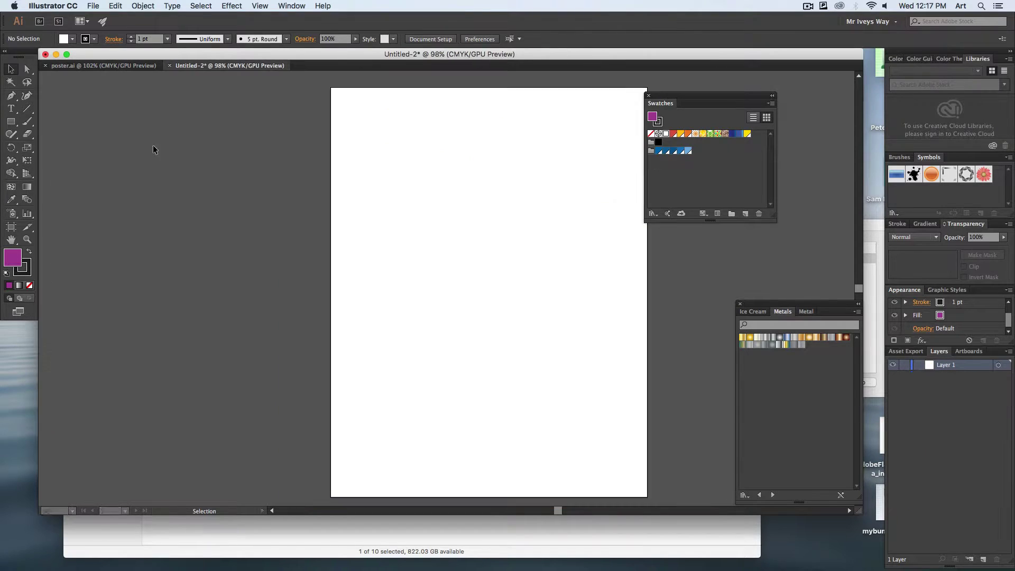
{"action": "left_click", "coordinate": [11, 121]}
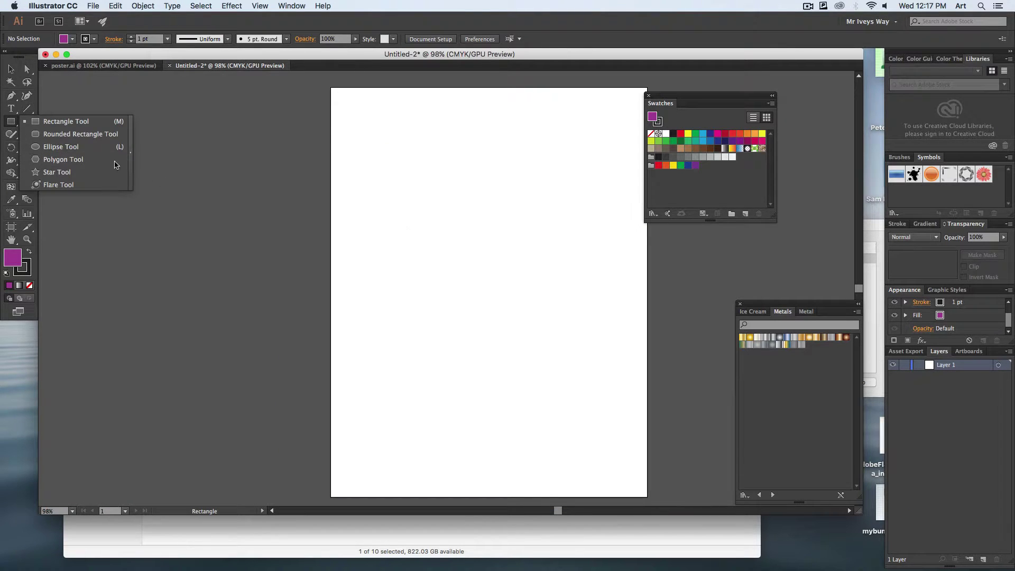
{"action": "left_click", "coordinate": [52, 123]}
{"action": "left_click_drag", "start_coordinate": [400, 167], "coordinate": [575, 343]}
Set the square's stroke to None and give it a gradient fill.
{"action": "left_click_drag", "start_coordinate": [410, 308], "coordinate": [361, 287]}
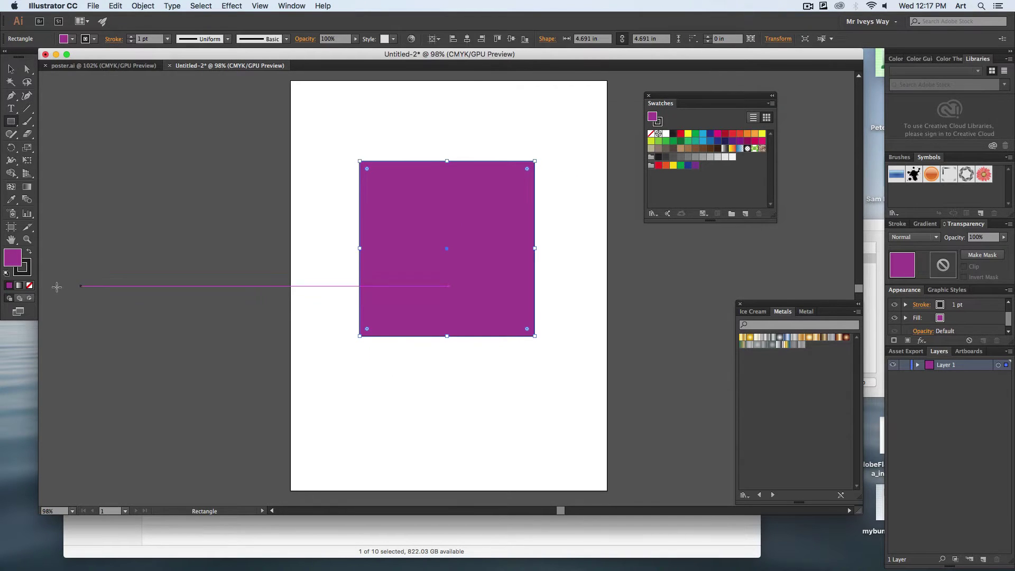
{"action": "left_click", "coordinate": [29, 286]}
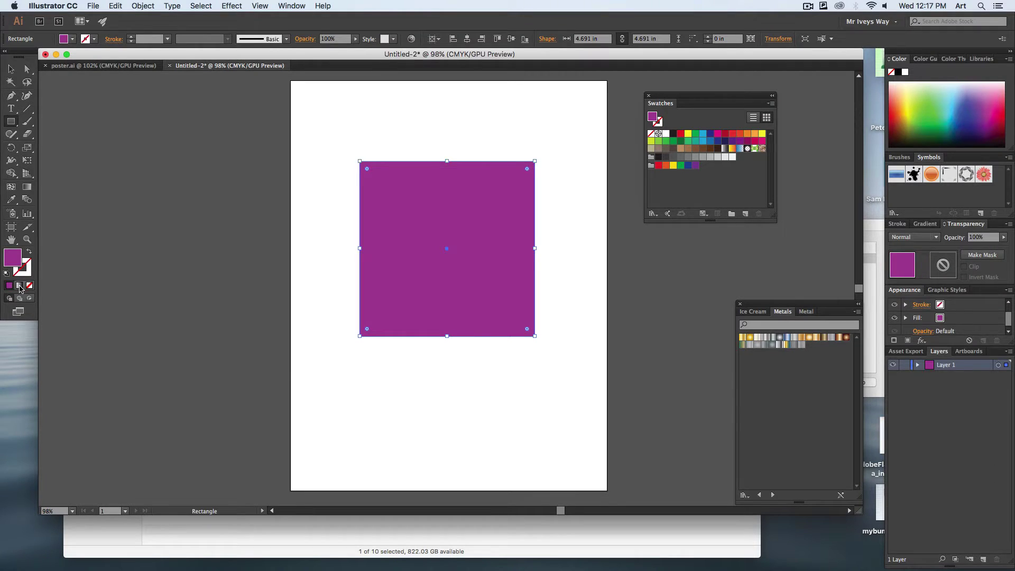
{"action": "left_click", "coordinate": [20, 285]}
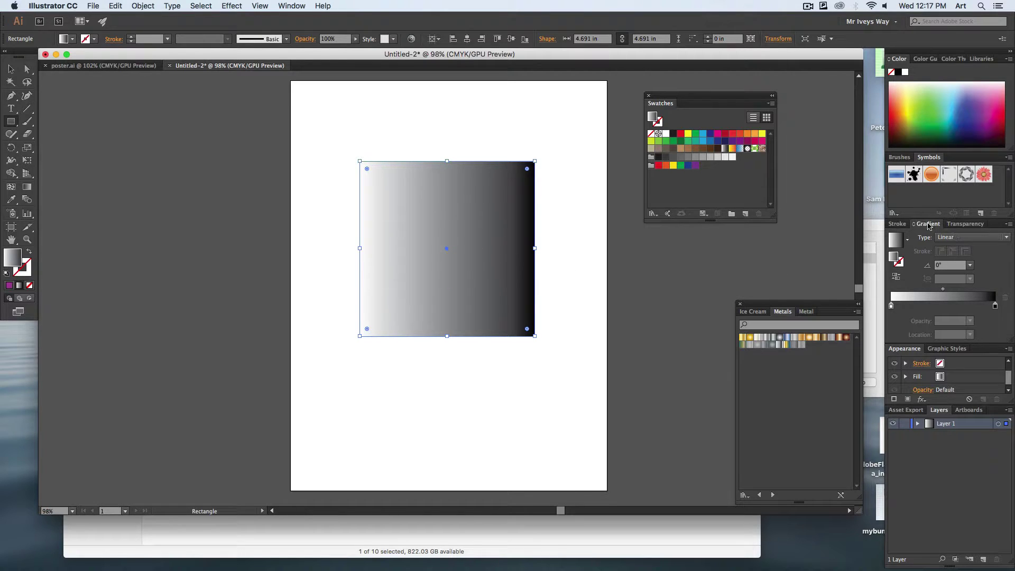
Float the Gradient panel out of the dock beside the square.
{"action": "left_click_drag", "start_coordinate": [914, 231], "coordinate": [573, 203]}
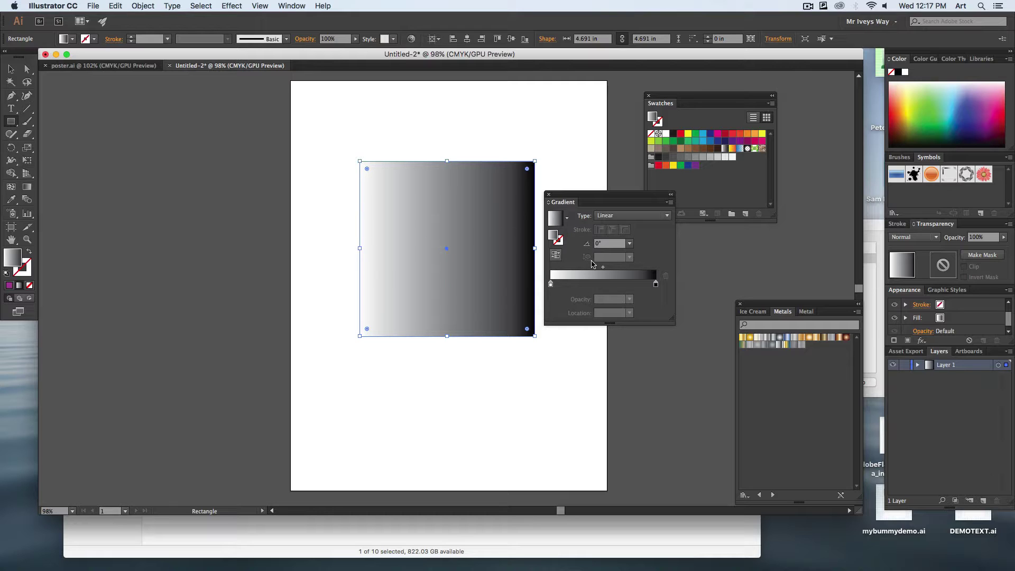
Try a Radial type, return to Linear, and set the gradient angle to 90°.
{"action": "left_click", "coordinate": [635, 217]}
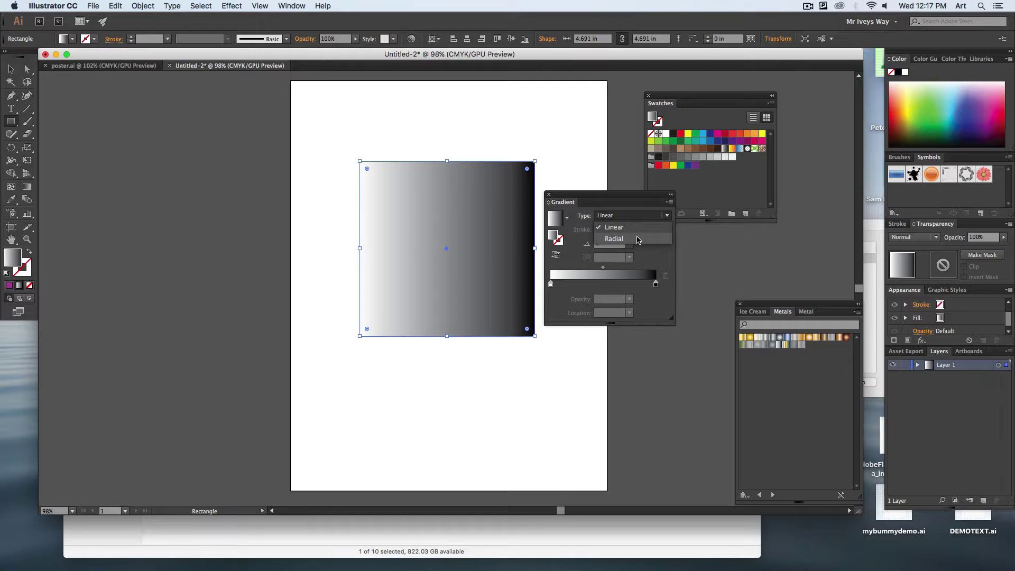
{"action": "left_click", "coordinate": [638, 240]}
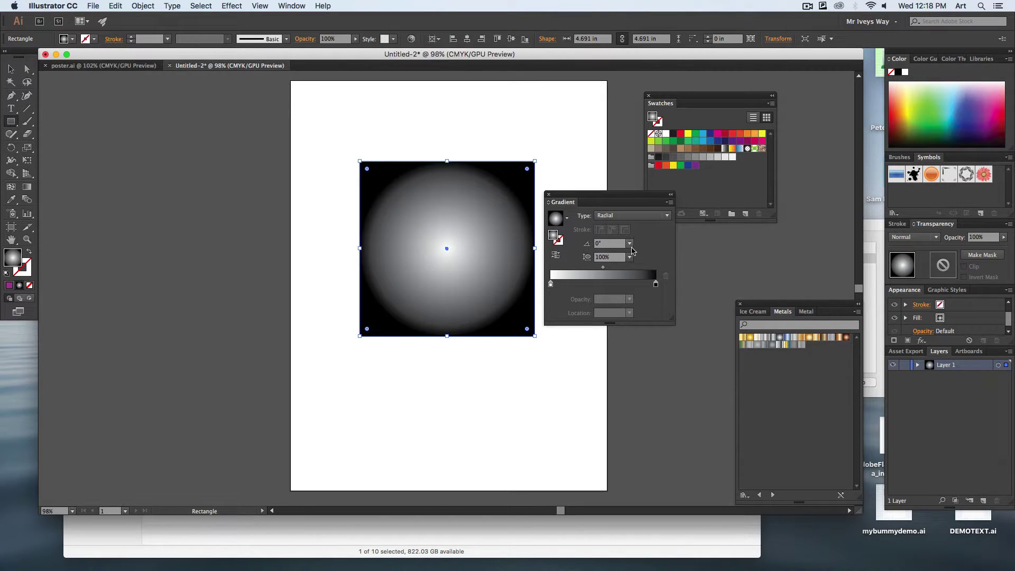
{"action": "left_click", "coordinate": [631, 216]}
{"action": "left_click", "coordinate": [630, 228]}
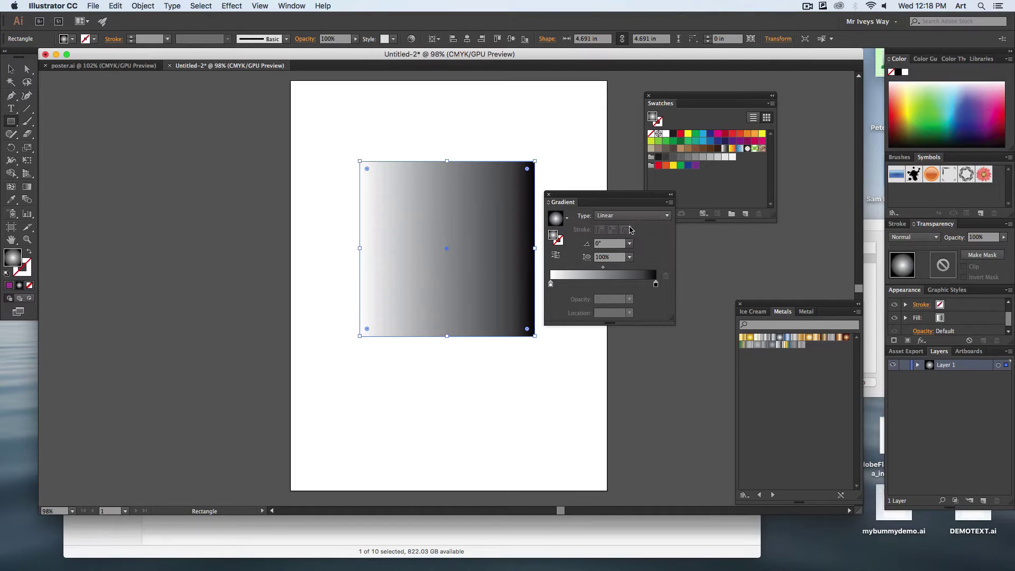
{"action": "left_click", "coordinate": [629, 243]}
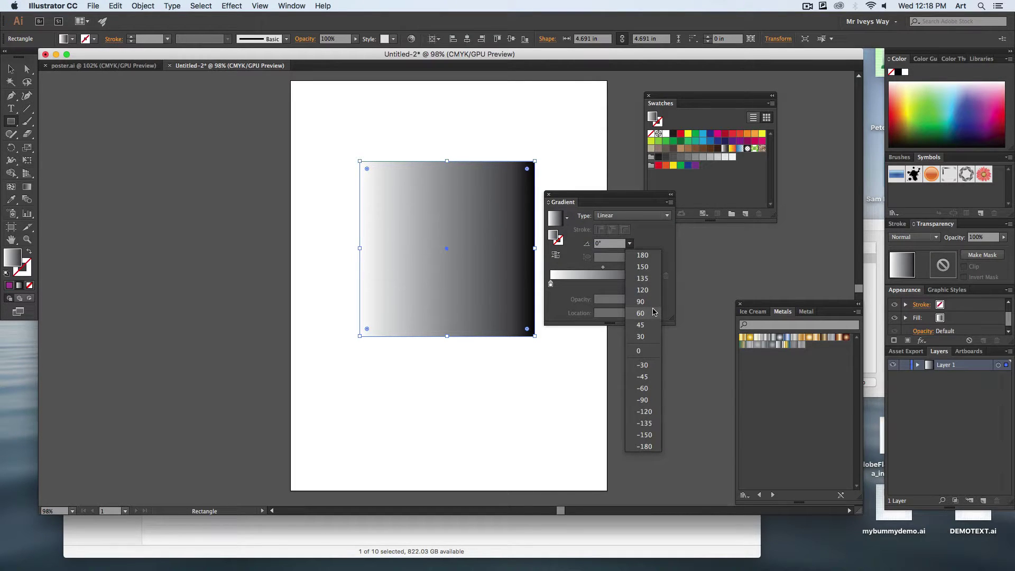
{"action": "left_click", "coordinate": [649, 325]}
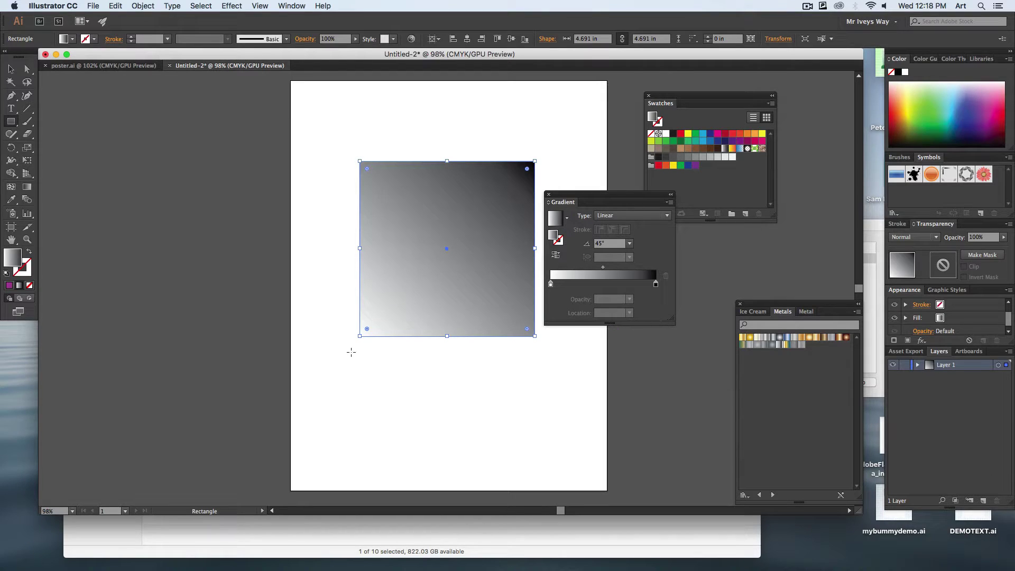
{"action": "left_click", "coordinate": [629, 243]}
{"action": "left_click", "coordinate": [649, 314]}
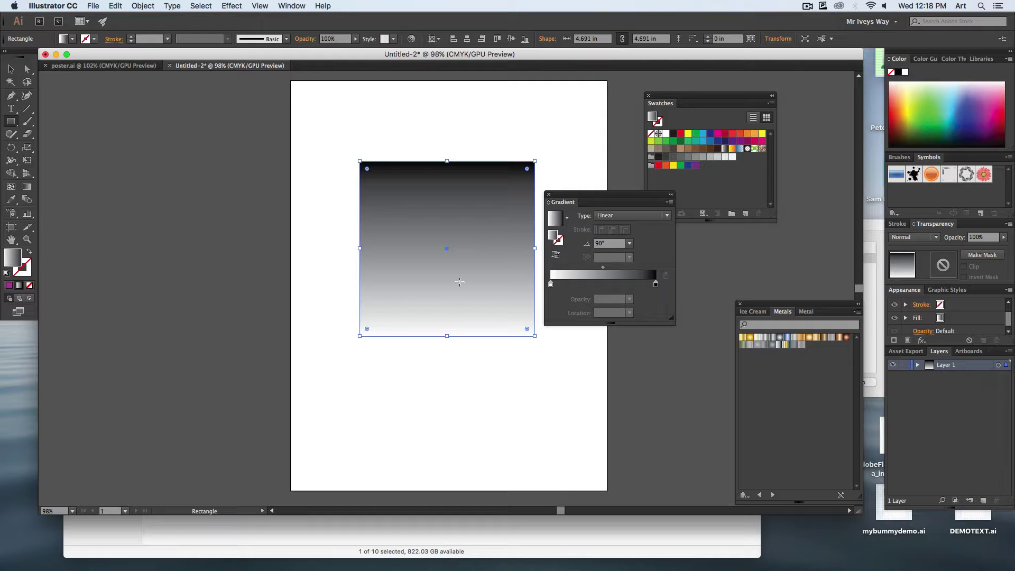
{"action": "left_click", "coordinate": [655, 287]}
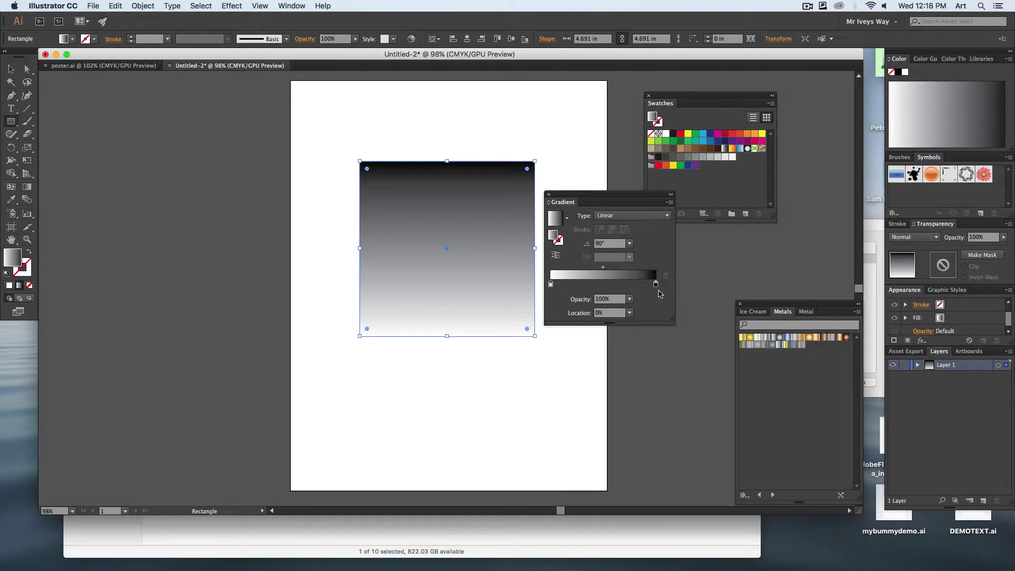
{"action": "mouse_move", "coordinate": [659, 291]}
{"action": "left_mouse_down"}
{"action": "mouse_move", "coordinate": [561, 286]}
{"action": "mouse_move", "coordinate": [650, 289]}
{"action": "left_mouse_up"}
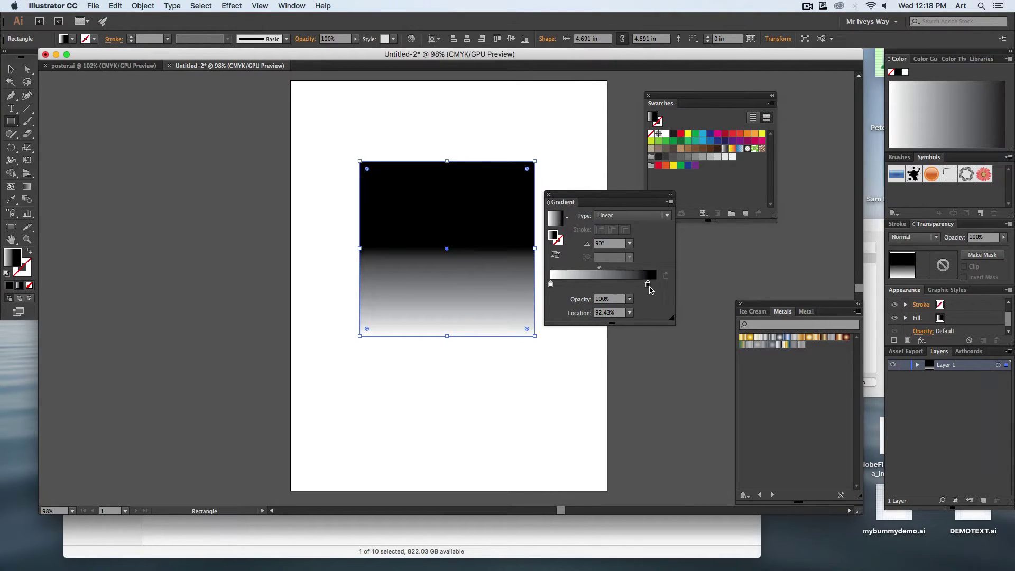
{"action": "mouse_move", "coordinate": [550, 286]}
{"action": "left_mouse_down"}
{"action": "mouse_move", "coordinate": [562, 288]}
{"action": "mouse_move", "coordinate": [550, 286]}
{"action": "left_mouse_up"}
{"action": "left_click_drag", "start_coordinate": [648, 287], "coordinate": [601, 286]}
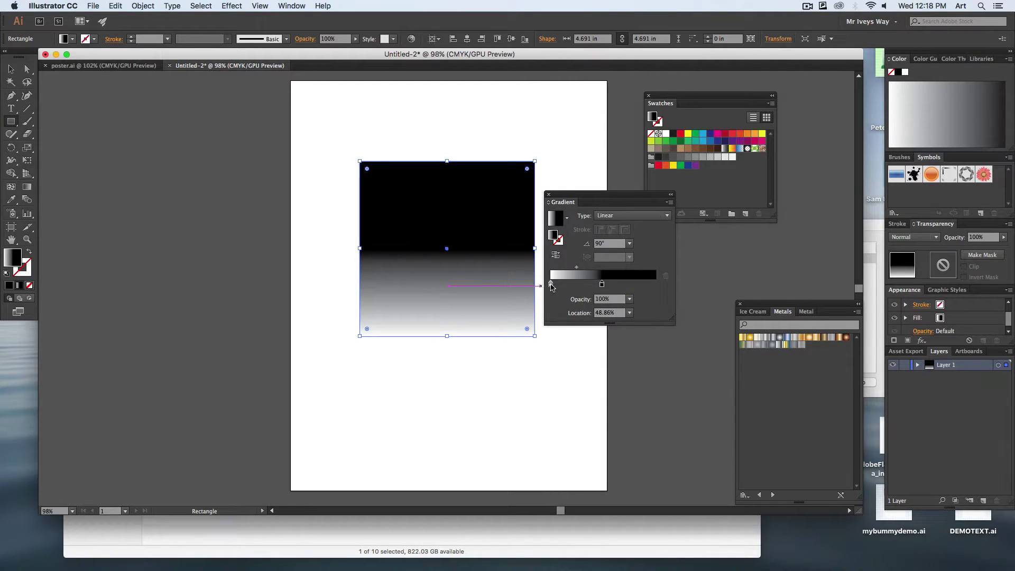
{"action": "left_click_drag", "start_coordinate": [603, 286], "coordinate": [668, 288]}
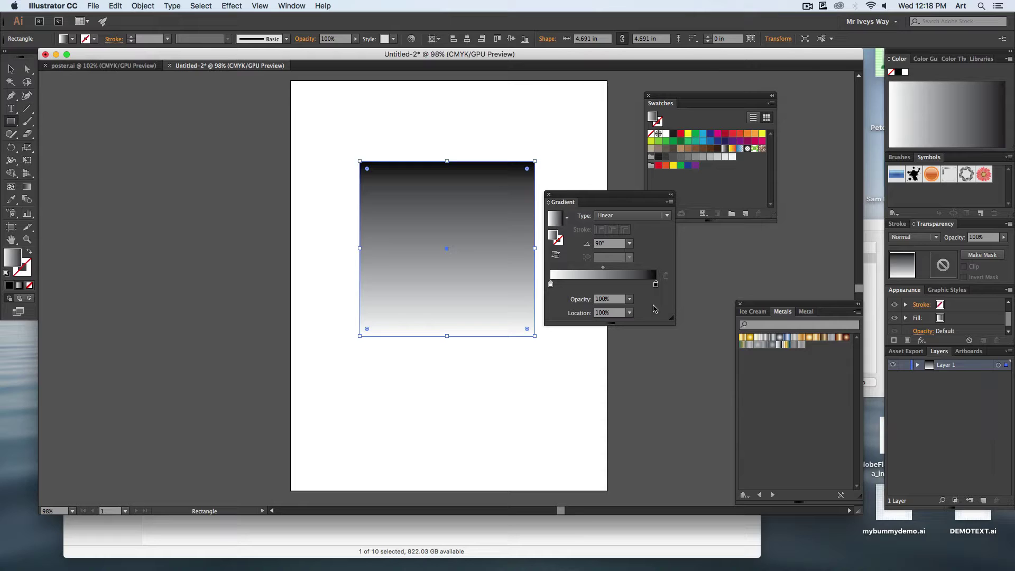
Recolour the gradient's white stop red, after briefly trying green.
{"action": "double_click", "coordinate": [551, 285]}
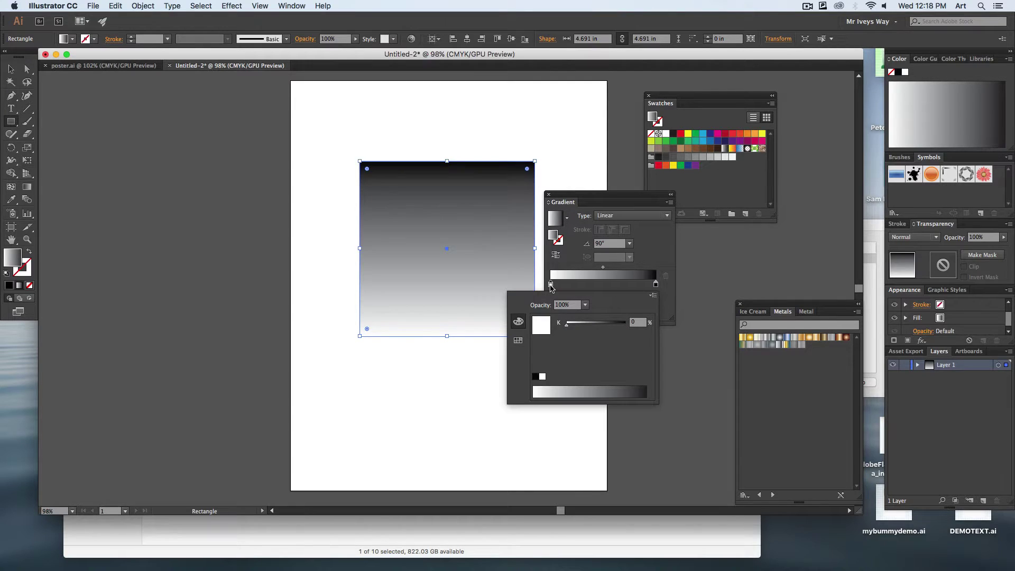
{"action": "left_click", "coordinate": [518, 340]}
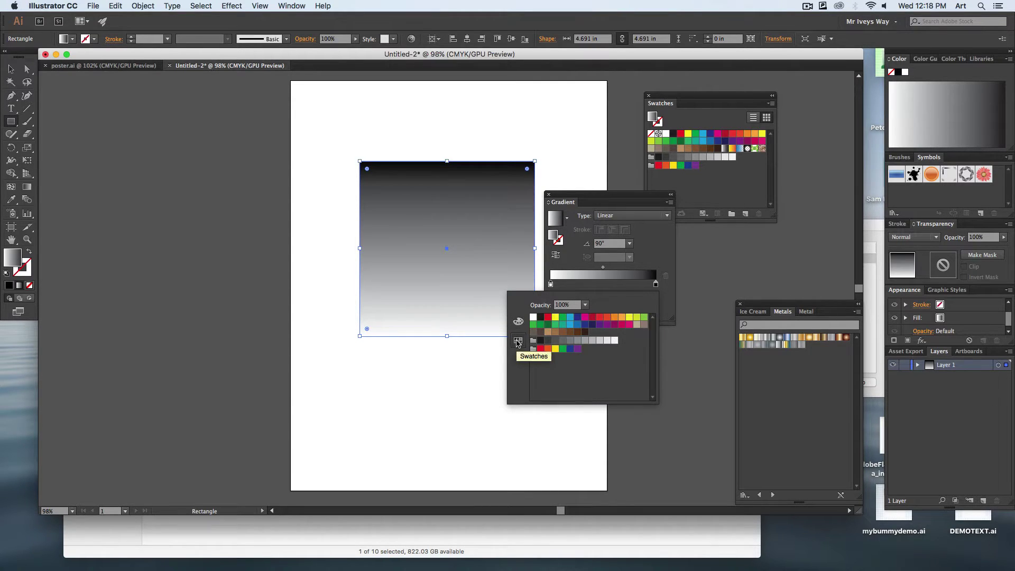
{"action": "left_click", "coordinate": [562, 318]}
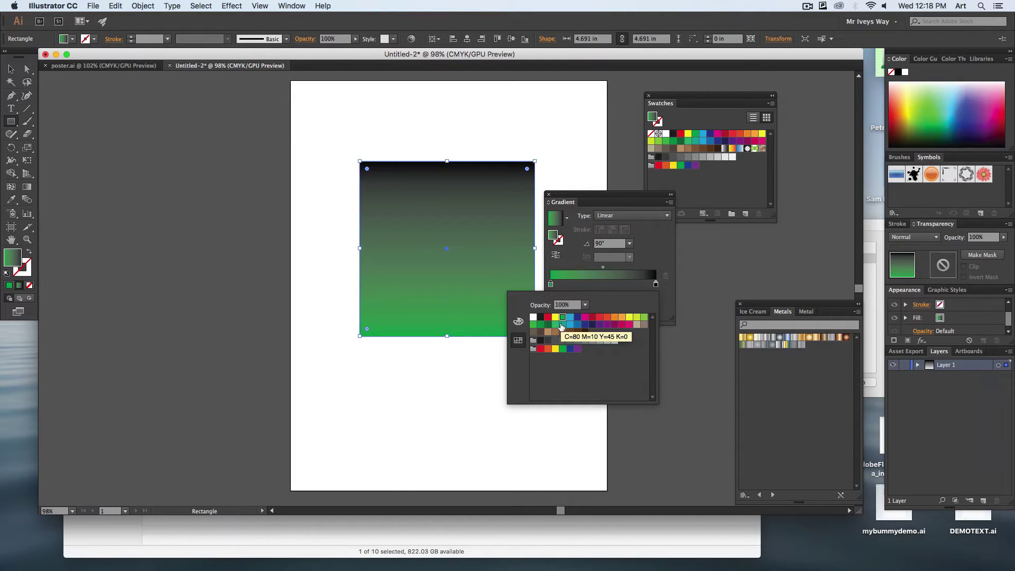
{"action": "left_click", "coordinate": [592, 317]}
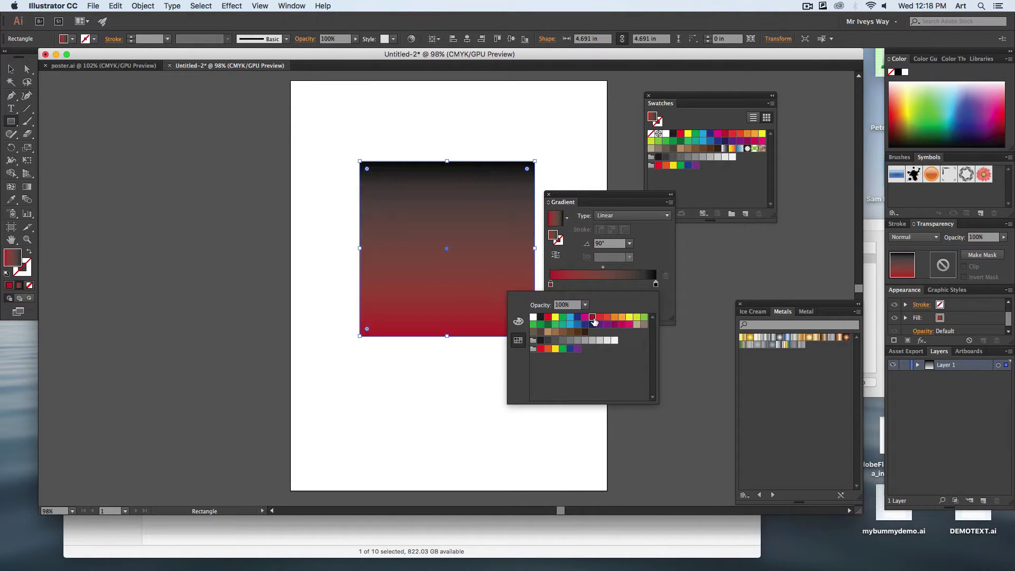
Make the right stop blue and add a white stop near 40% between red and blue.
{"action": "double_click", "coordinate": [655, 284]}
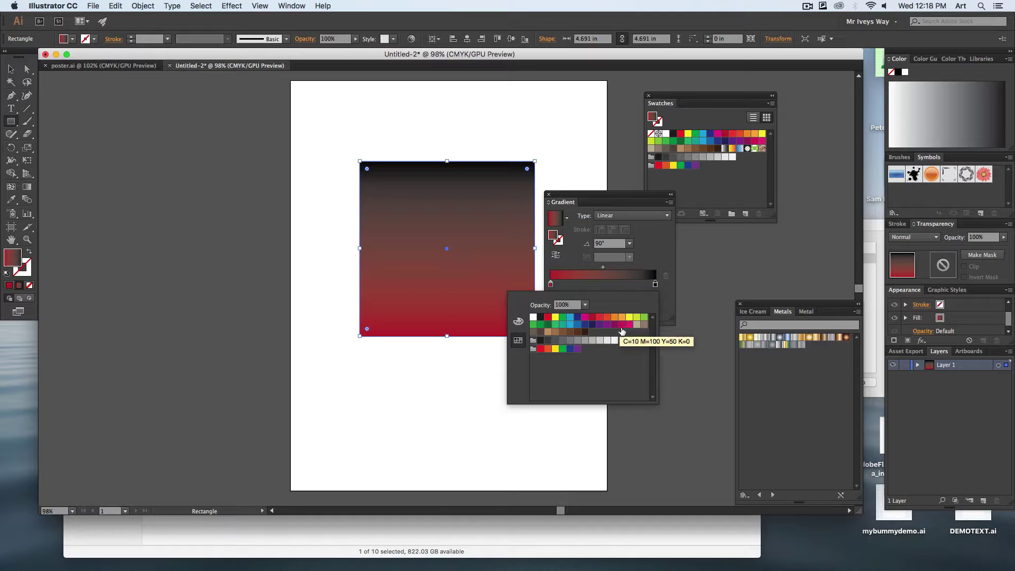
{"action": "left_click", "coordinate": [578, 324]}
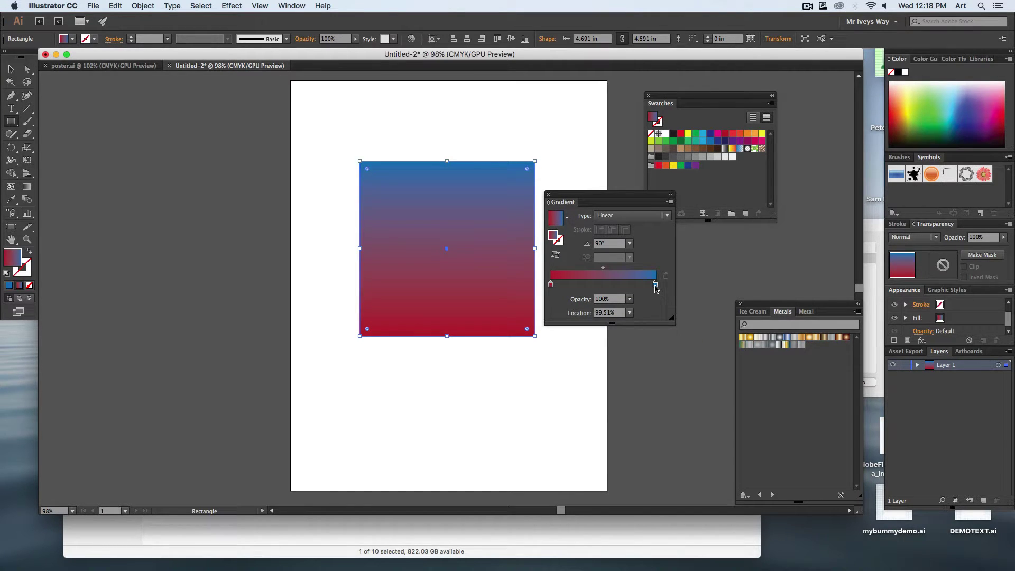
{"action": "left_click_drag", "start_coordinate": [655, 286], "coordinate": [608, 286]}
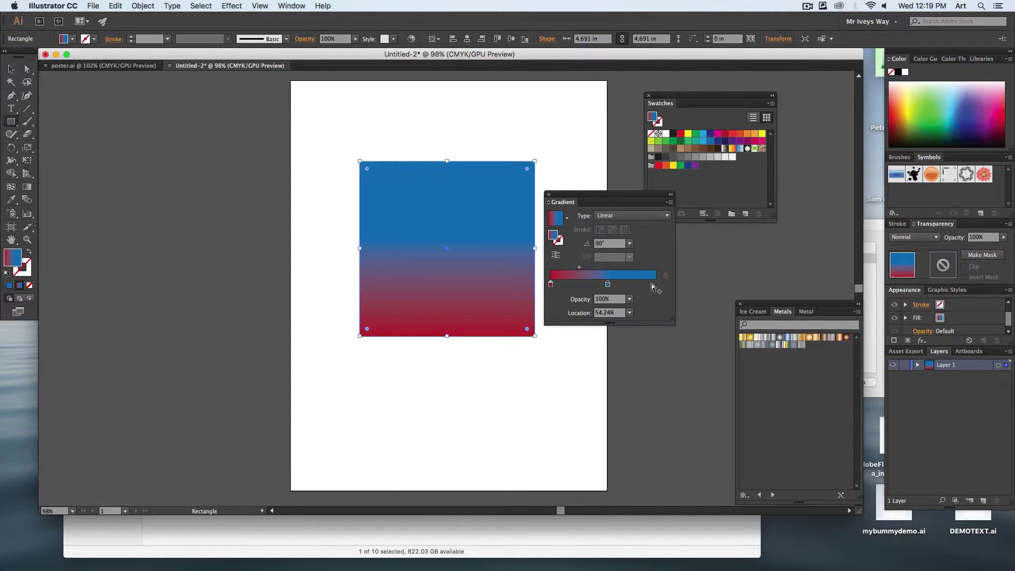
{"action": "left_click", "coordinate": [650, 285]}
{"action": "left_click_drag", "start_coordinate": [652, 286], "coordinate": [656, 286]}
{"action": "double_click", "coordinate": [656, 285]}
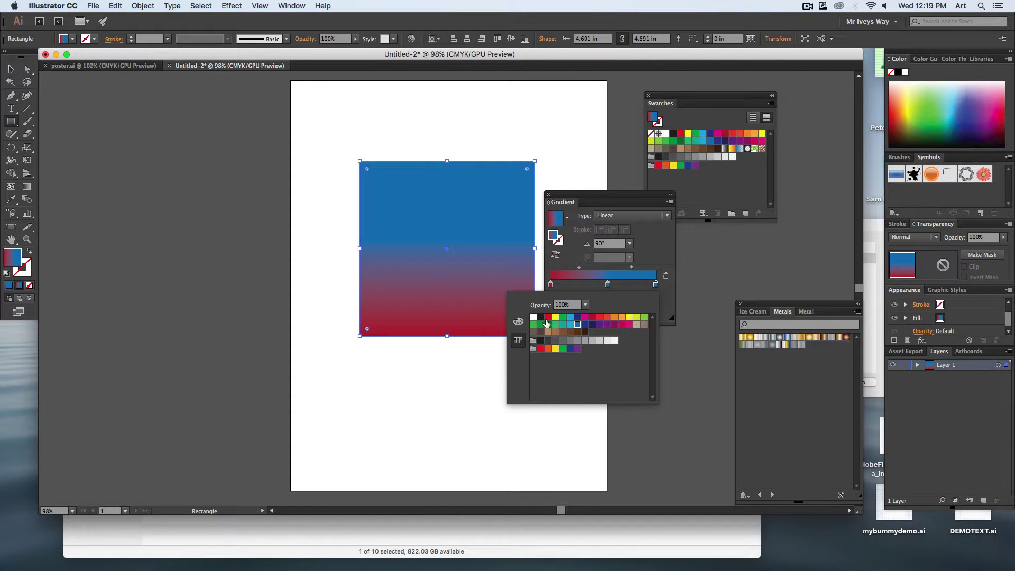
{"action": "left_click", "coordinate": [533, 317]}
{"action": "left_click", "coordinate": [655, 288]}
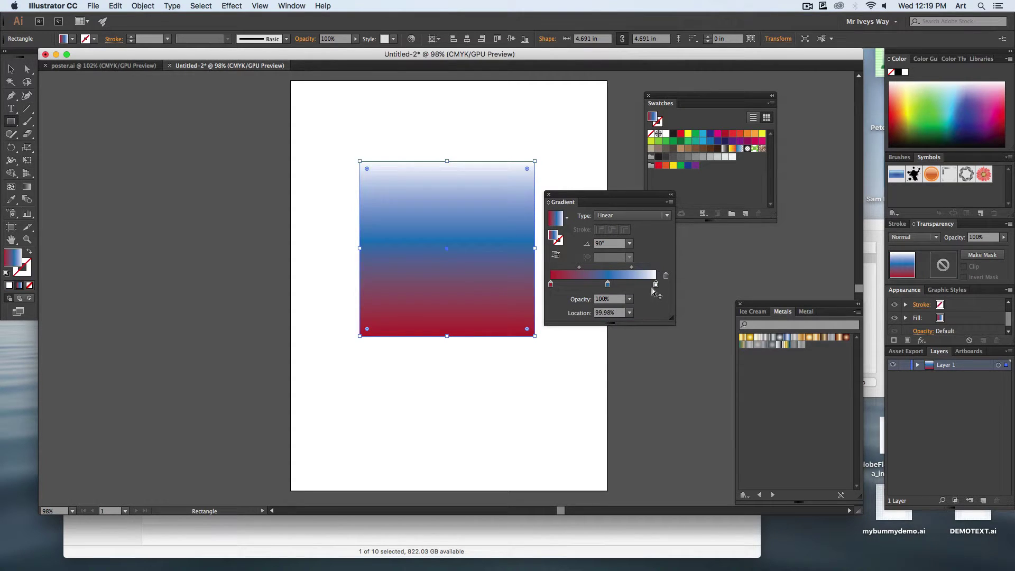
{"action": "mouse_move", "coordinate": [655, 284]}
{"action": "left_mouse_down"}
{"action": "mouse_move", "coordinate": [580, 285]}
{"action": "mouse_move", "coordinate": [655, 285]}
{"action": "left_mouse_up"}
{"action": "left_click_drag", "start_coordinate": [581, 285], "coordinate": [599, 286]}
Set the gradient angle to 45° and remove the white stop.
{"action": "left_click", "coordinate": [629, 243]}
{"action": "left_click", "coordinate": [644, 299]}
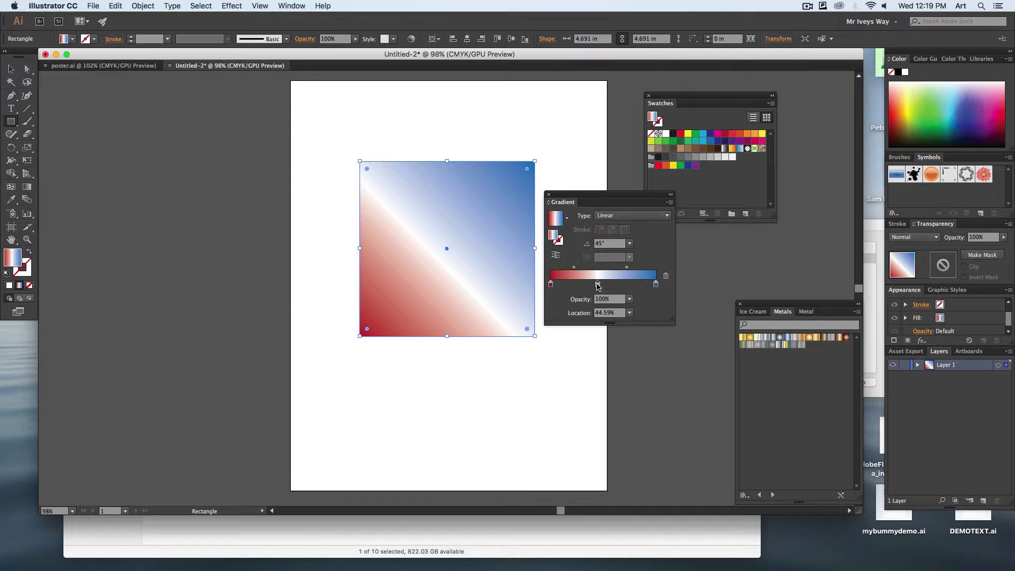
{"action": "left_click_drag", "start_coordinate": [598, 285], "coordinate": [610, 334]}
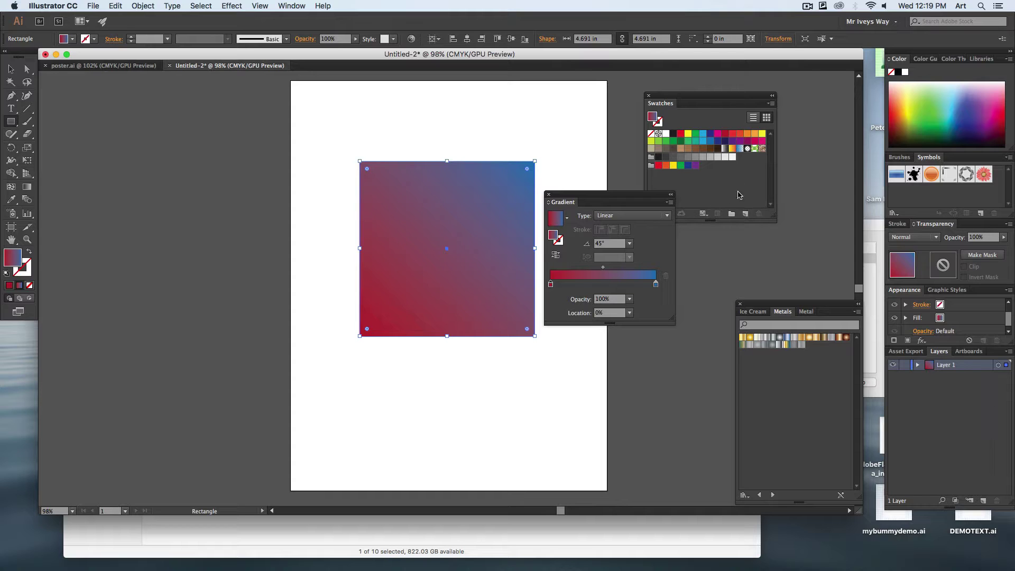
Save the red-blue gradient as a new swatch and nudge the rectangle left and down.
{"action": "left_click", "coordinate": [748, 216]}
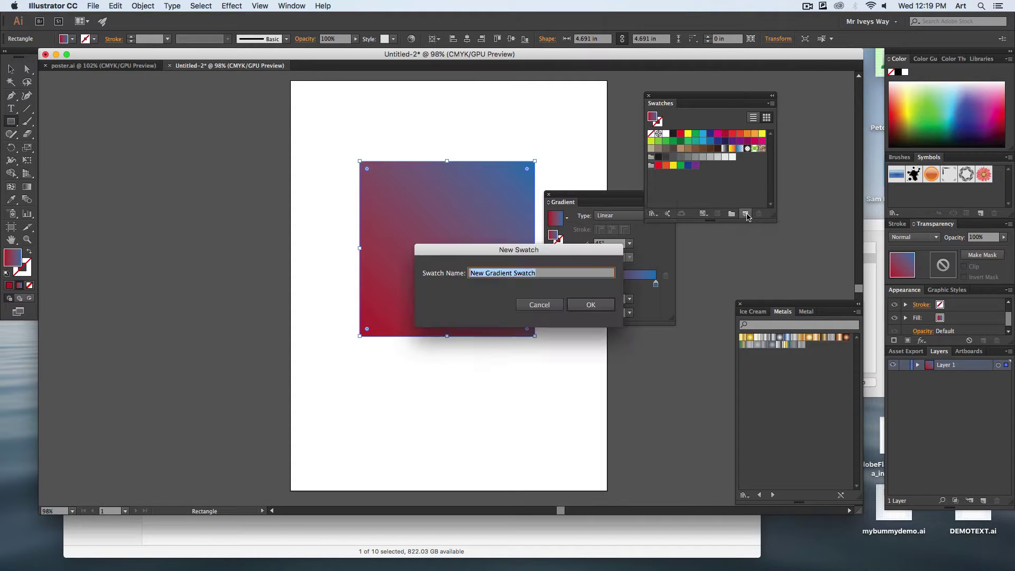
{"action": "left_click", "coordinate": [591, 305]}
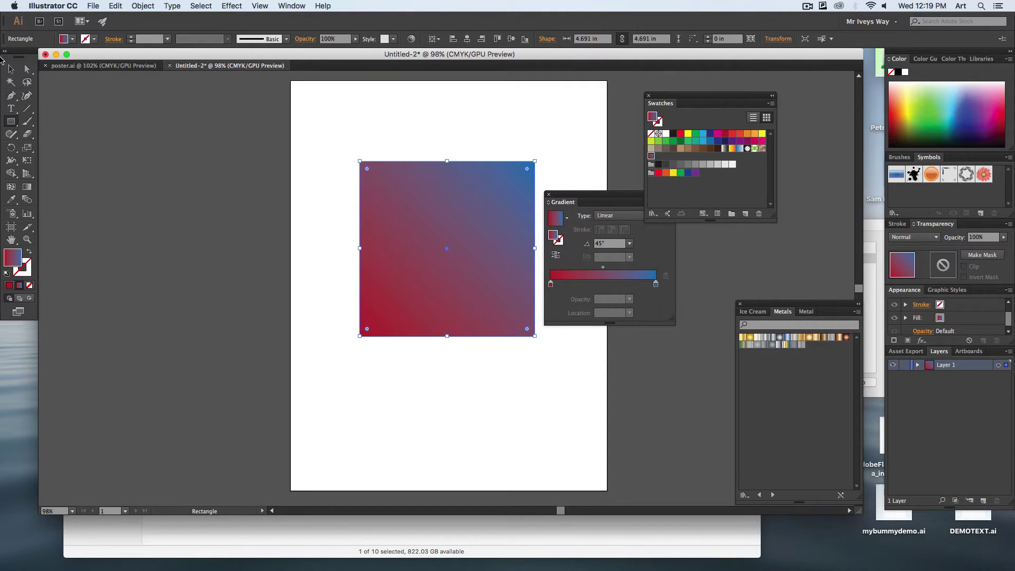
{"action": "left_click", "coordinate": [11, 69]}
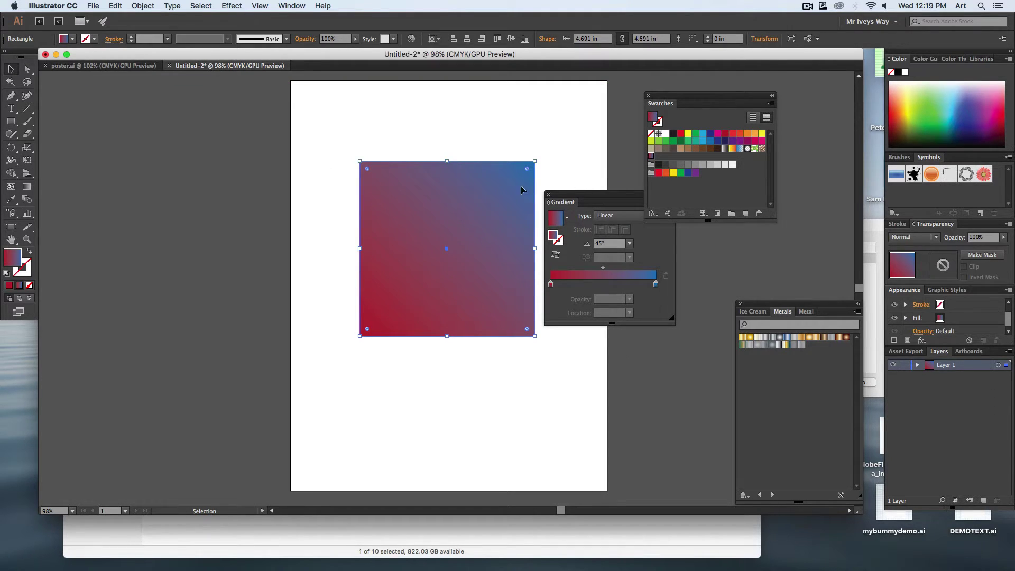
{"action": "left_click_drag", "start_coordinate": [477, 192], "coordinate": [426, 202]}
{"action": "left_click_drag", "start_coordinate": [549, 205], "coordinate": [511, 221]}
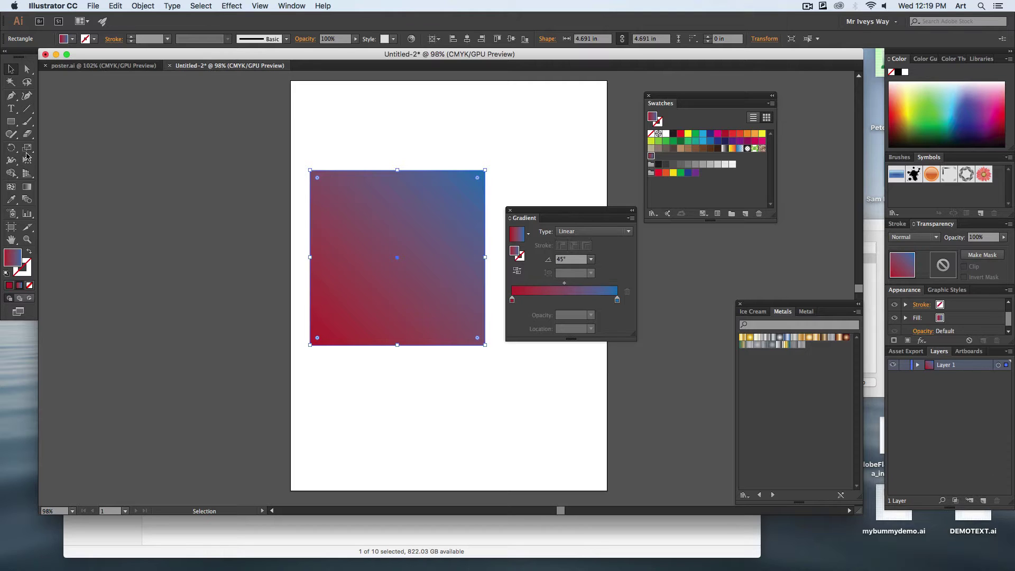
{"action": "left_click", "coordinate": [27, 189]}
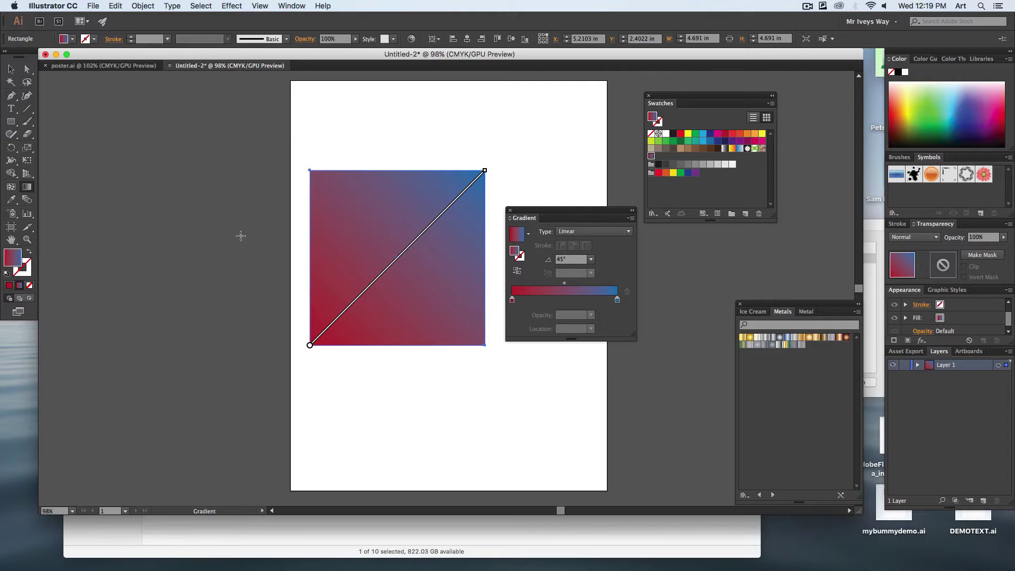
Redraw the linear red-blue gradient across the rectangle in various directions with the Gradient tool.
{"action": "mouse_move", "coordinate": [329, 332]}
{"action": "left_click_drag", "start_coordinate": [463, 326], "coordinate": [419, 290]}
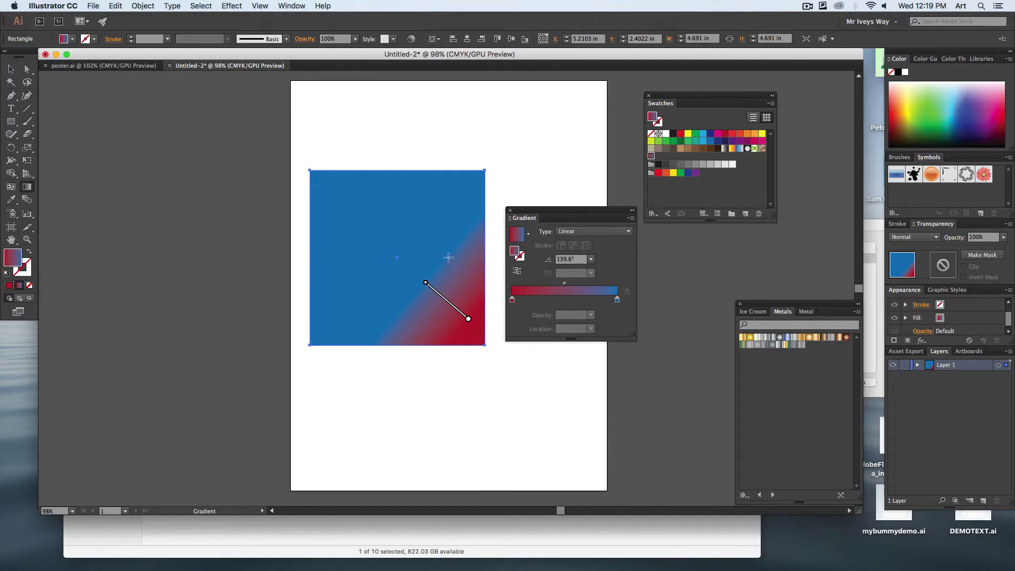
{"action": "left_click_drag", "start_coordinate": [465, 224], "coordinate": [423, 231]}
{"action": "left_click_drag", "start_coordinate": [427, 308], "coordinate": [442, 317]}
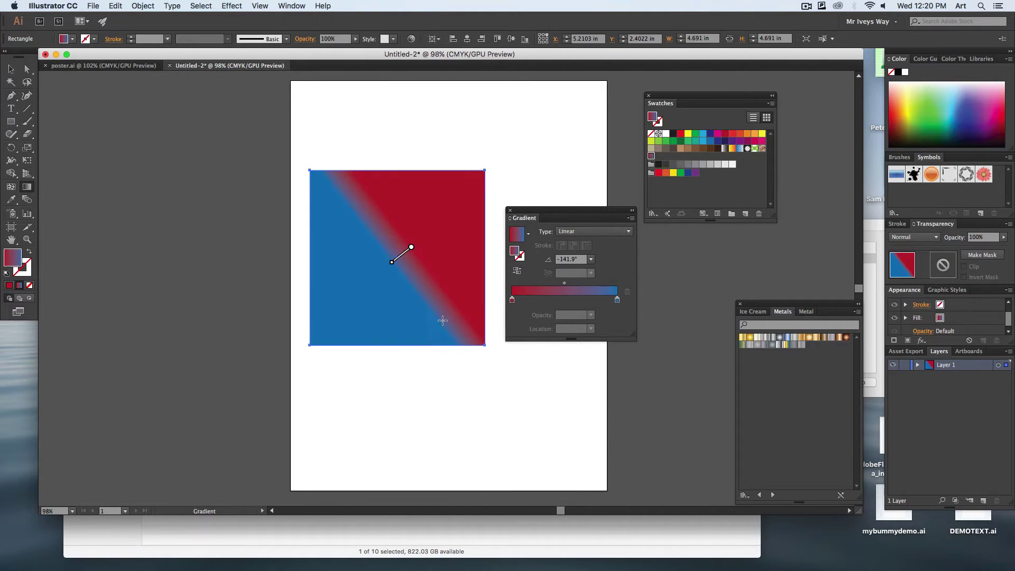
{"action": "left_click_drag", "start_coordinate": [386, 299], "coordinate": [348, 223]}
{"action": "mouse_move", "coordinate": [349, 296]}
{"action": "left_mouse_down"}
{"action": "mouse_move", "coordinate": [404, 321]}
{"action": "mouse_move", "coordinate": [451, 321]}
{"action": "left_mouse_up"}
{"action": "mouse_move", "coordinate": [465, 213]}
{"action": "left_mouse_down"}
{"action": "mouse_move", "coordinate": [394, 249]}
{"action": "mouse_move", "coordinate": [394, 258]}
{"action": "left_mouse_up"}
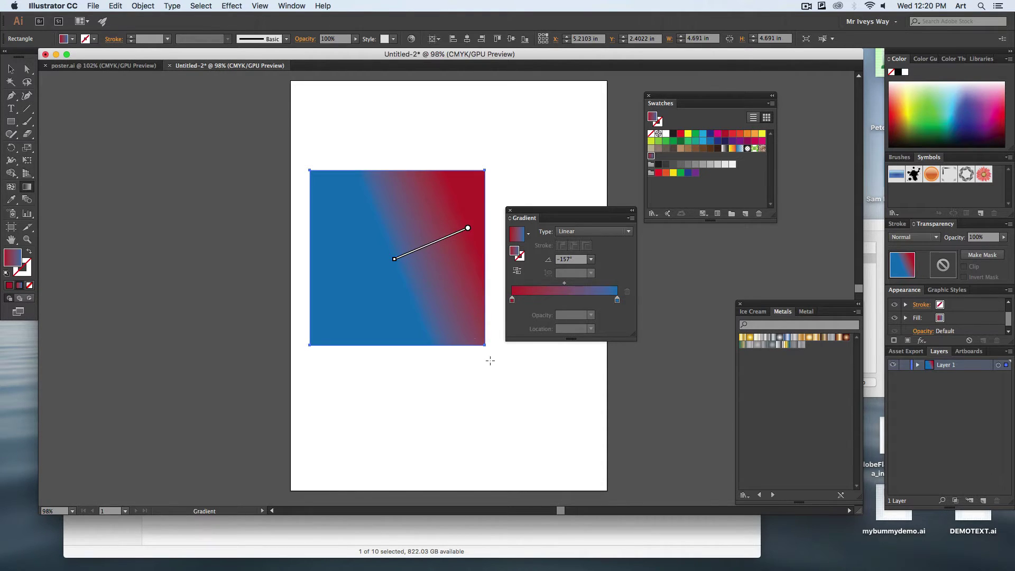
{"action": "left_click_drag", "start_coordinate": [479, 411], "coordinate": [397, 310]}
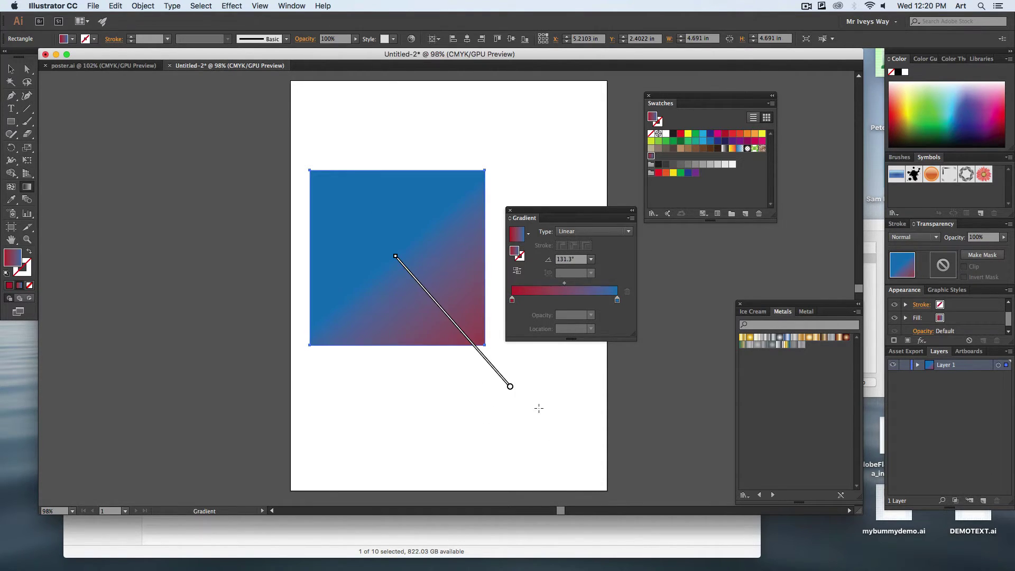
{"action": "left_click_drag", "start_coordinate": [423, 369], "coordinate": [397, 253]}
{"action": "left_click_drag", "start_coordinate": [306, 158], "coordinate": [373, 231]}
{"action": "left_click_drag", "start_coordinate": [441, 135], "coordinate": [382, 300]}
{"action": "left_click_drag", "start_coordinate": [459, 193], "coordinate": [330, 328]}
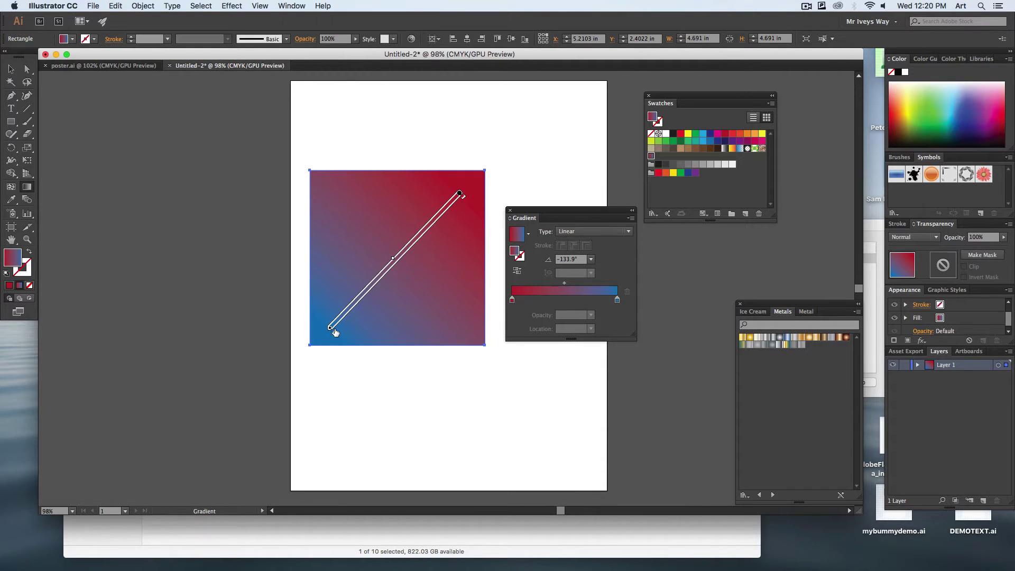
{"action": "left_click_drag", "start_coordinate": [372, 297], "coordinate": [382, 281]}
{"action": "mouse_move", "coordinate": [462, 197]}
{"action": "left_mouse_down"}
{"action": "mouse_move", "coordinate": [396, 265]}
{"action": "mouse_move", "coordinate": [427, 224]}
{"action": "left_mouse_up"}
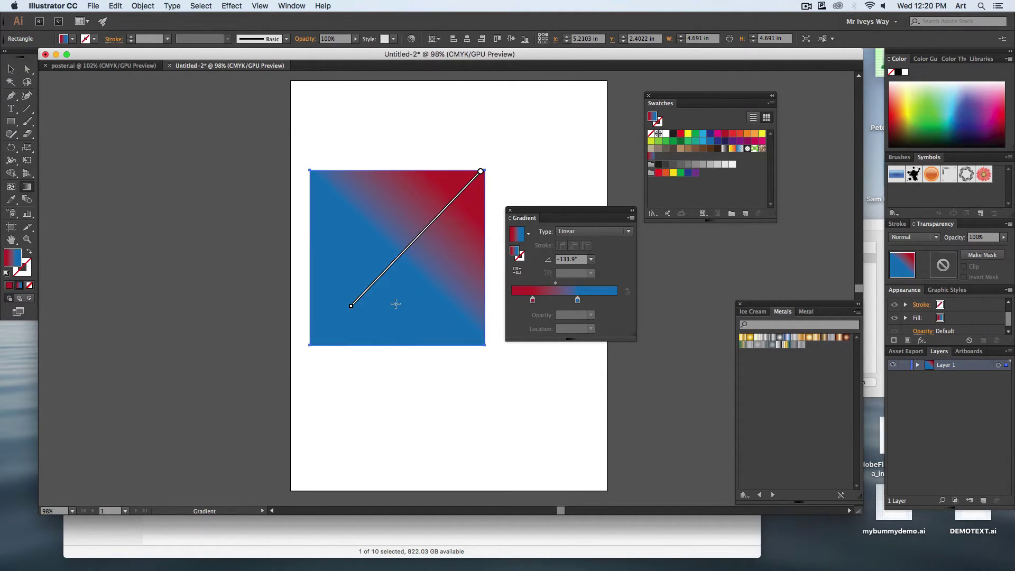
Switch the gradient type to Radial and redraw it with a red centre near the upper-left.
{"action": "left_click", "coordinate": [586, 231]}
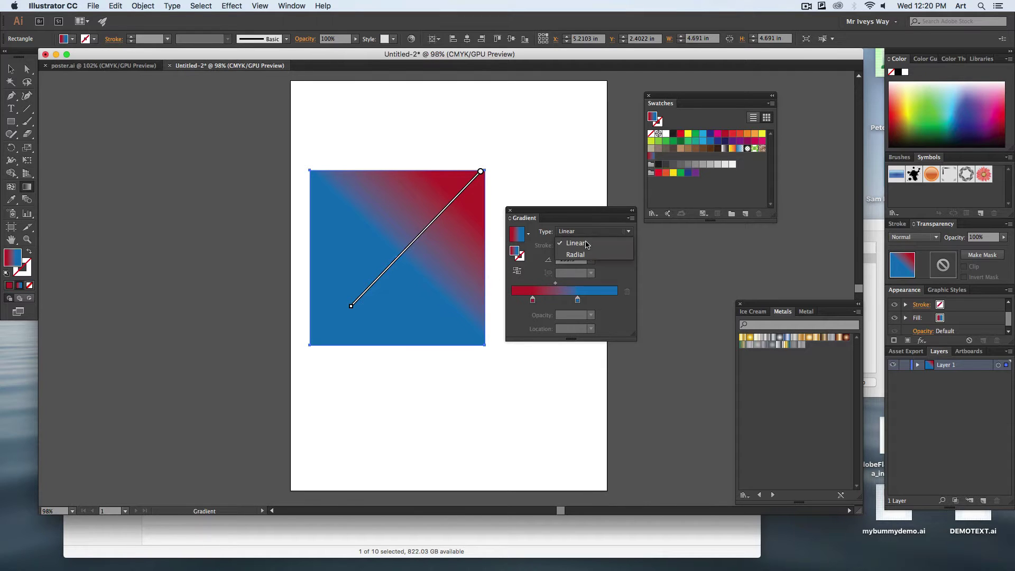
{"action": "left_click", "coordinate": [586, 256]}
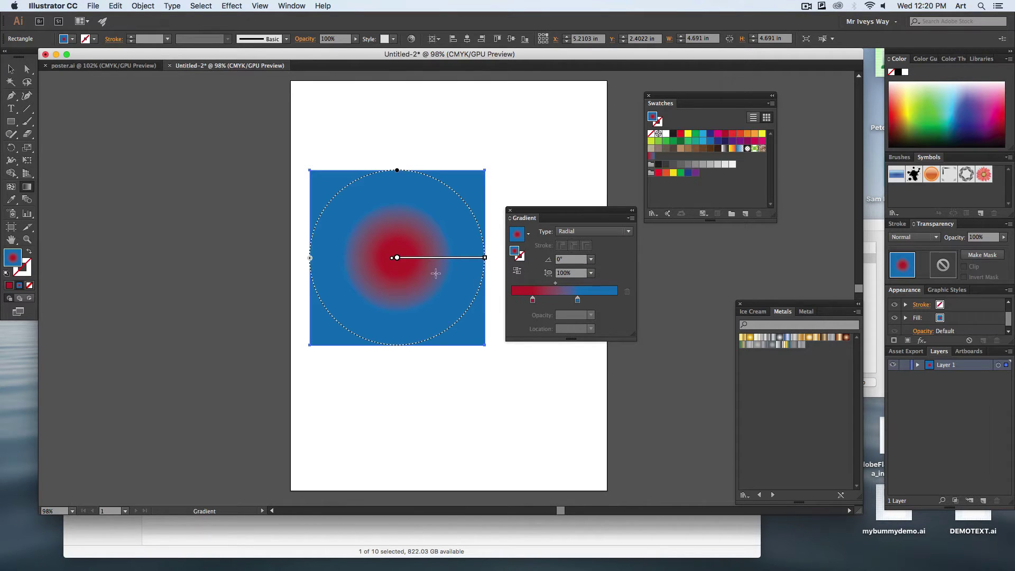
{"action": "left_click_drag", "start_coordinate": [398, 281], "coordinate": [542, 421]}
{"action": "left_click", "coordinate": [455, 216]}
{"action": "left_click", "coordinate": [390, 211]}
Reshape the red radial glow into a 42.6% ellipse rotated to -63.9°, then deselect.
{"action": "left_click_drag", "start_coordinate": [365, 213], "coordinate": [328, 184]}
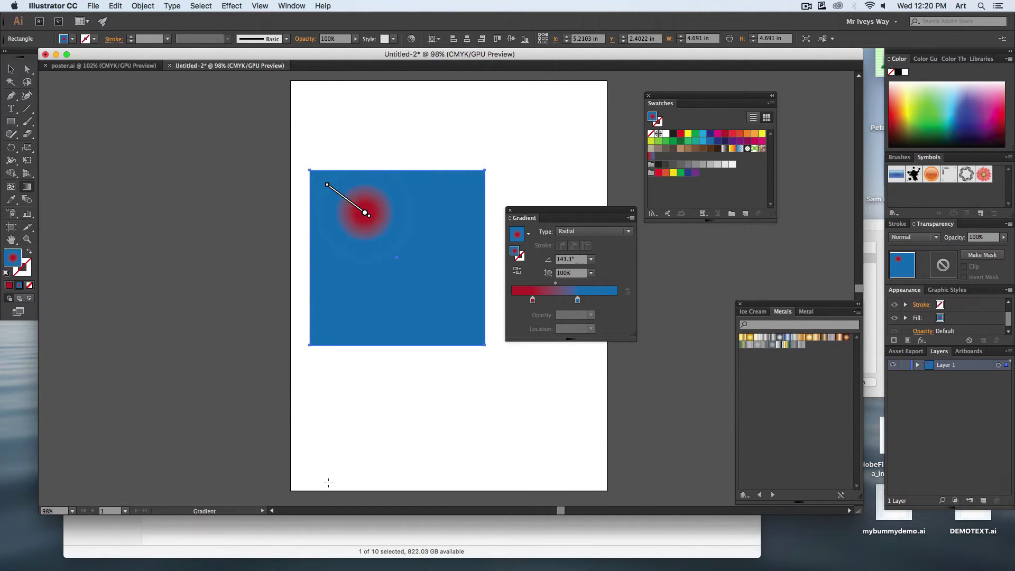
{"action": "left_click_drag", "start_coordinate": [430, 294], "coordinate": [485, 365]}
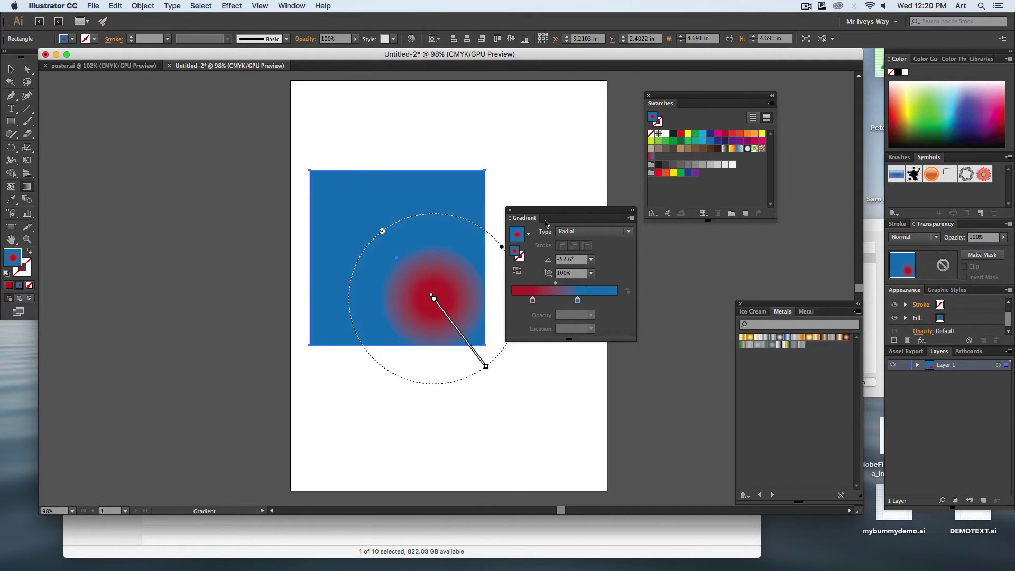
{"action": "left_click_drag", "start_coordinate": [563, 213], "coordinate": [641, 212]}
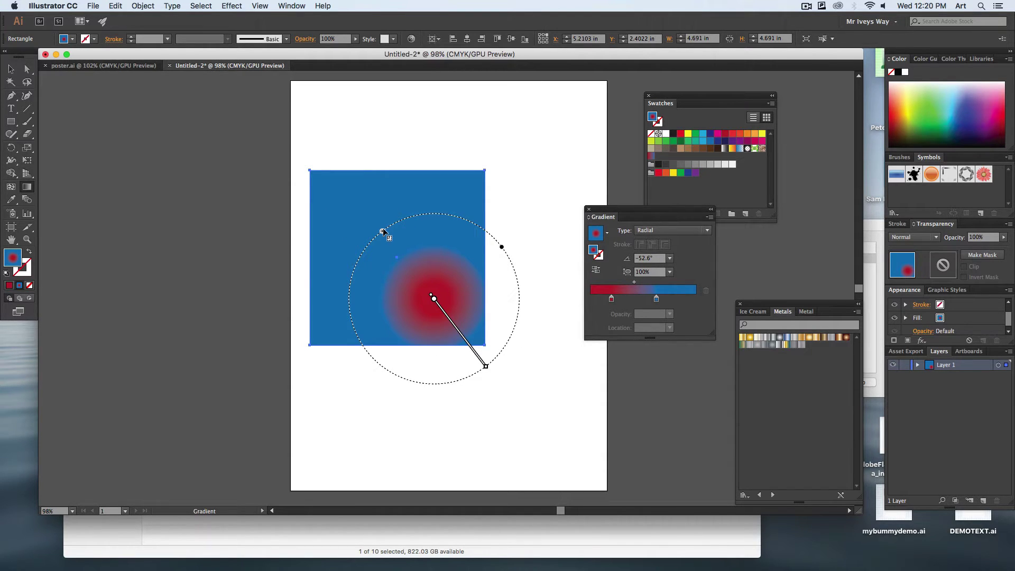
{"action": "left_click_drag", "start_coordinate": [383, 231], "coordinate": [363, 206]}
{"action": "left_click_drag", "start_coordinate": [526, 229], "coordinate": [471, 267]}
{"action": "left_click_drag", "start_coordinate": [434, 299], "coordinate": [403, 239]}
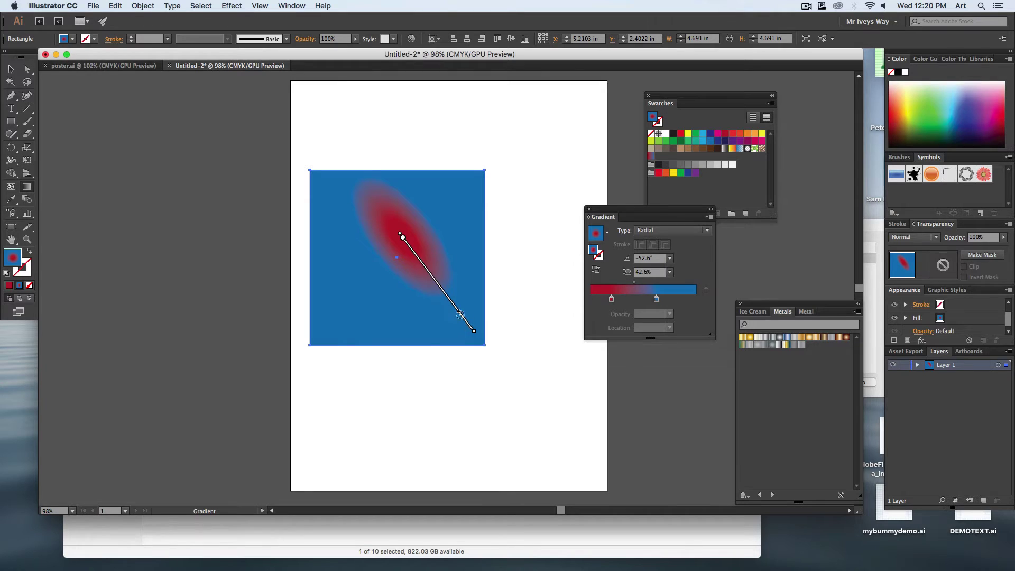
{"action": "left_click_drag", "start_coordinate": [403, 237], "coordinate": [445, 315]}
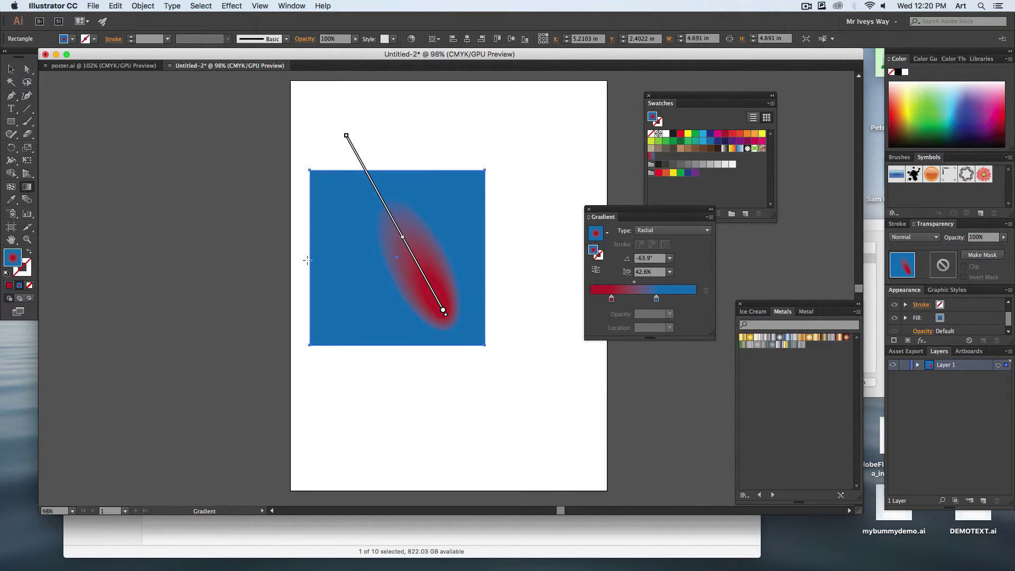
{"action": "left_click", "coordinate": [10, 69]}
{"action": "left_click", "coordinate": [259, 267]}
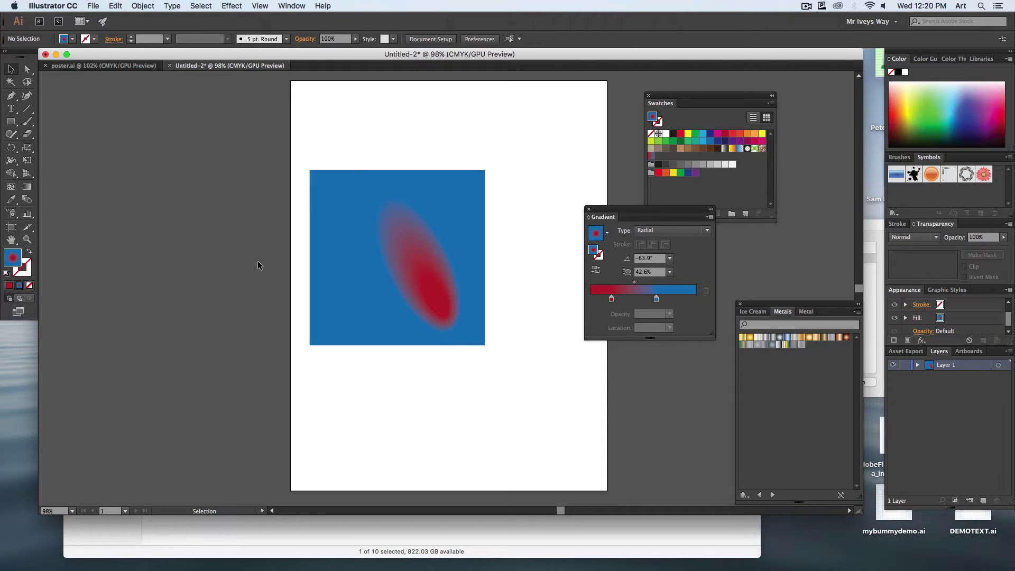
Delete the gradient rectangle, return to poster.ai, and close the Gradient panel.
{"action": "left_click", "coordinate": [328, 257]}
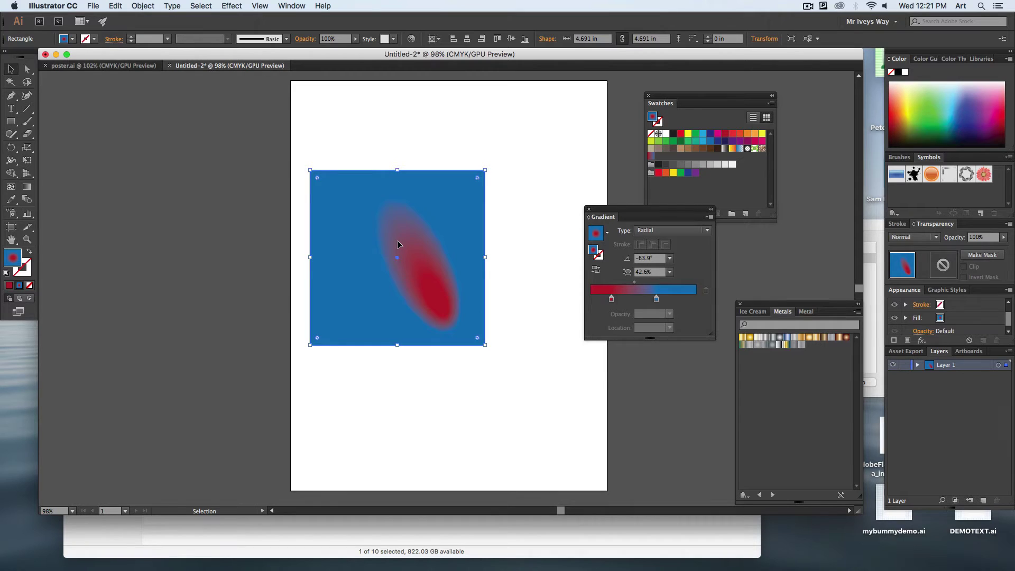
{"action": "key", "text": "Delete"}
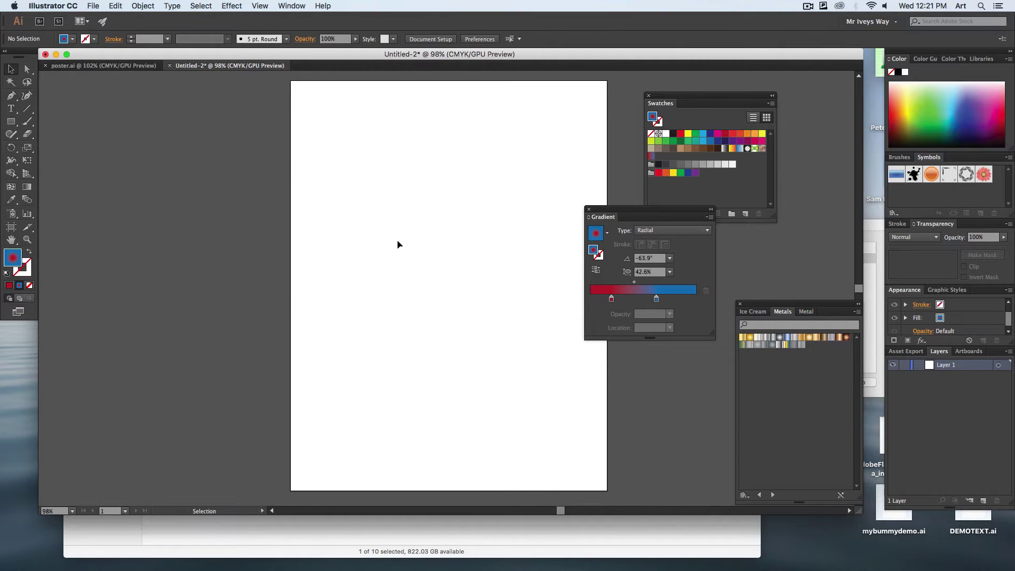
{"action": "left_click", "coordinate": [123, 65]}
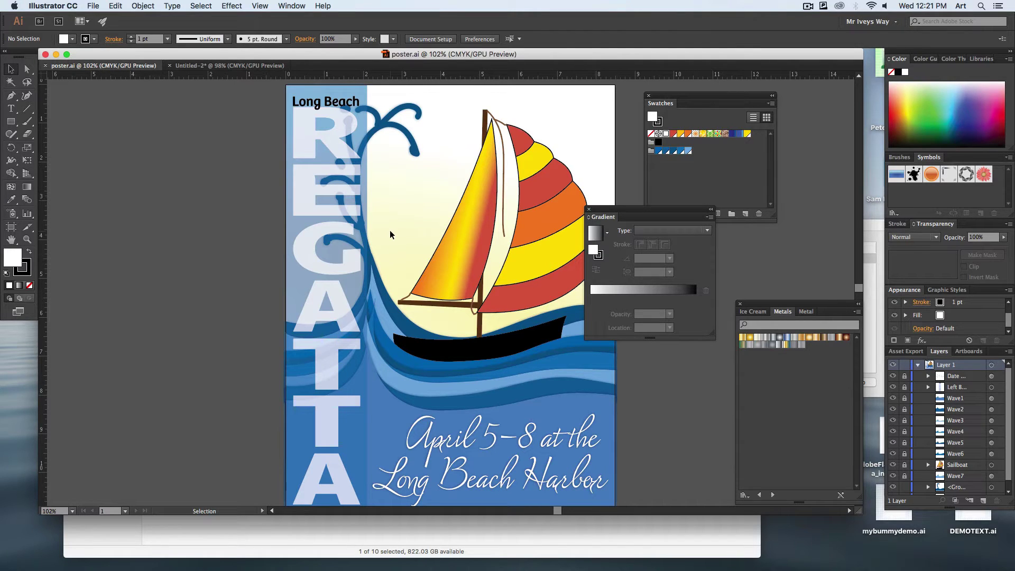
{"action": "left_click_drag", "start_coordinate": [666, 209], "coordinate": [744, 280]}
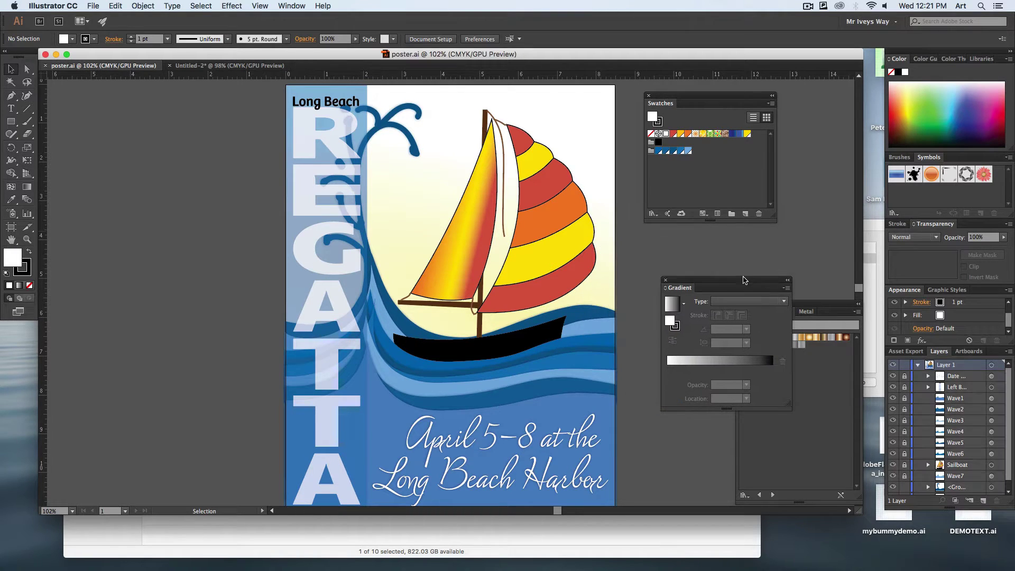
{"action": "left_click", "coordinate": [665, 281]}
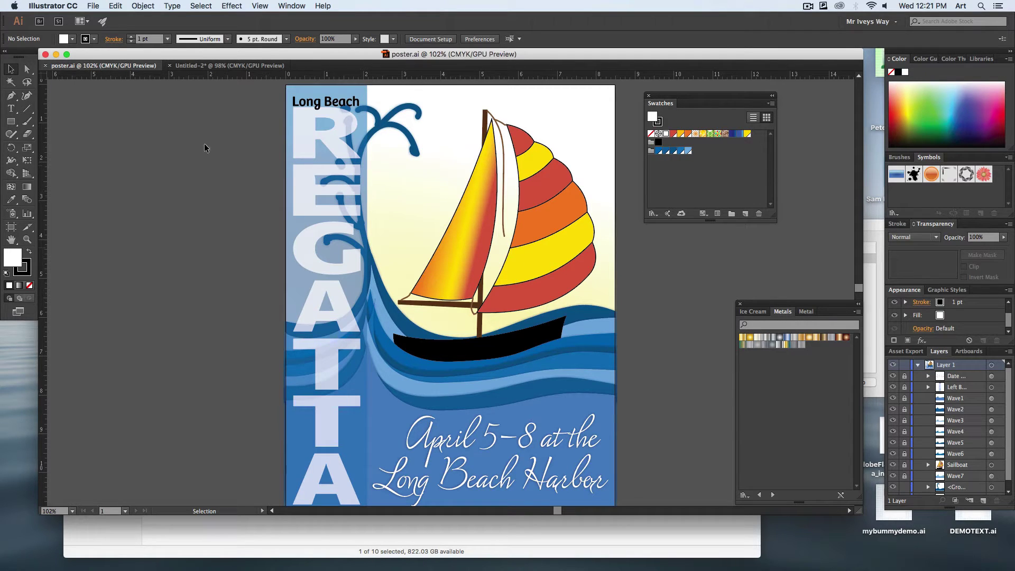
Open File > Save As for poster.ai in Regatta_Stage_03 and shorten the dialog.
{"action": "left_click", "coordinate": [93, 6]}
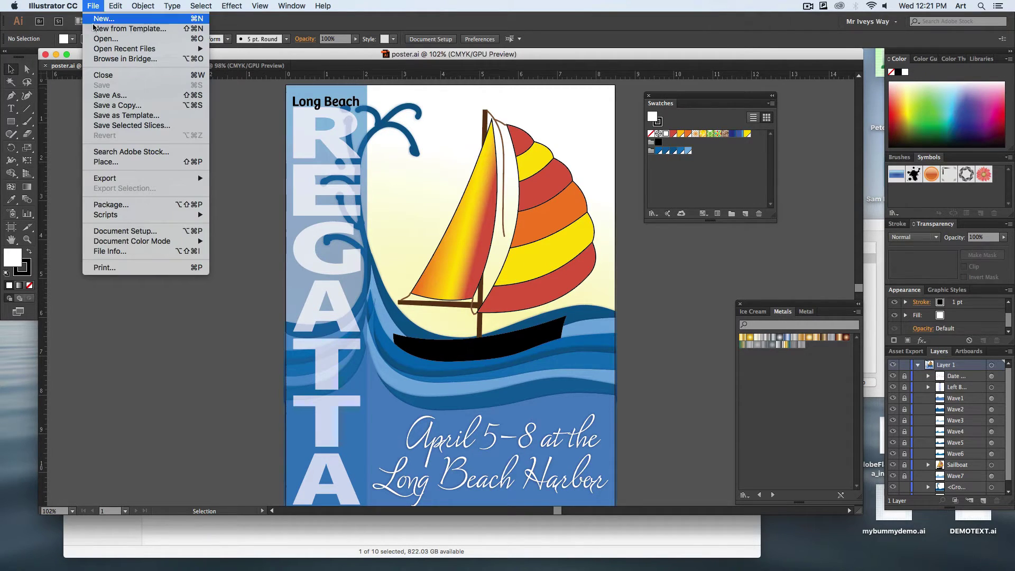
{"action": "left_click", "coordinate": [133, 98]}
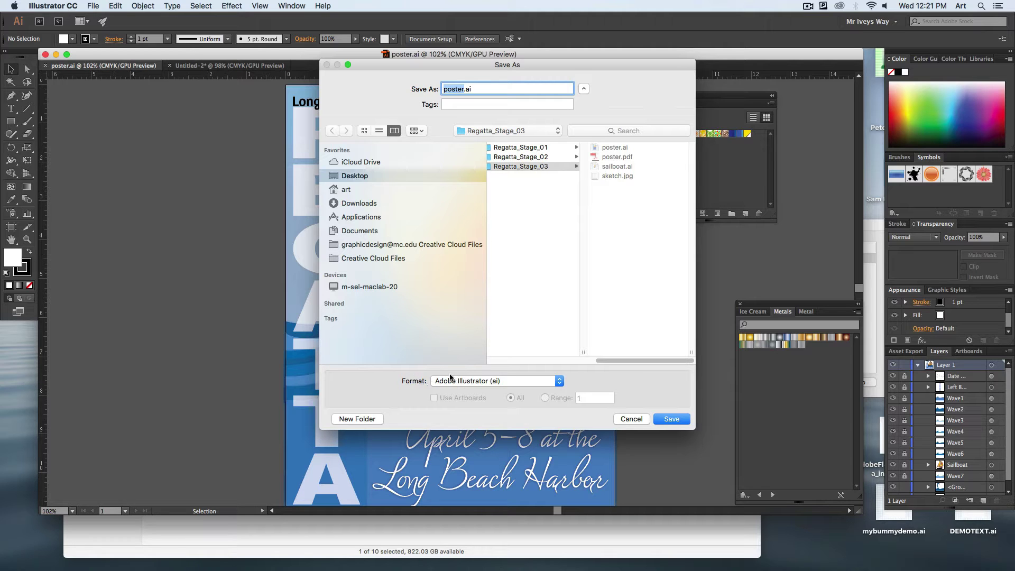
{"action": "left_click_drag", "start_coordinate": [694, 429], "coordinate": [701, 352]}
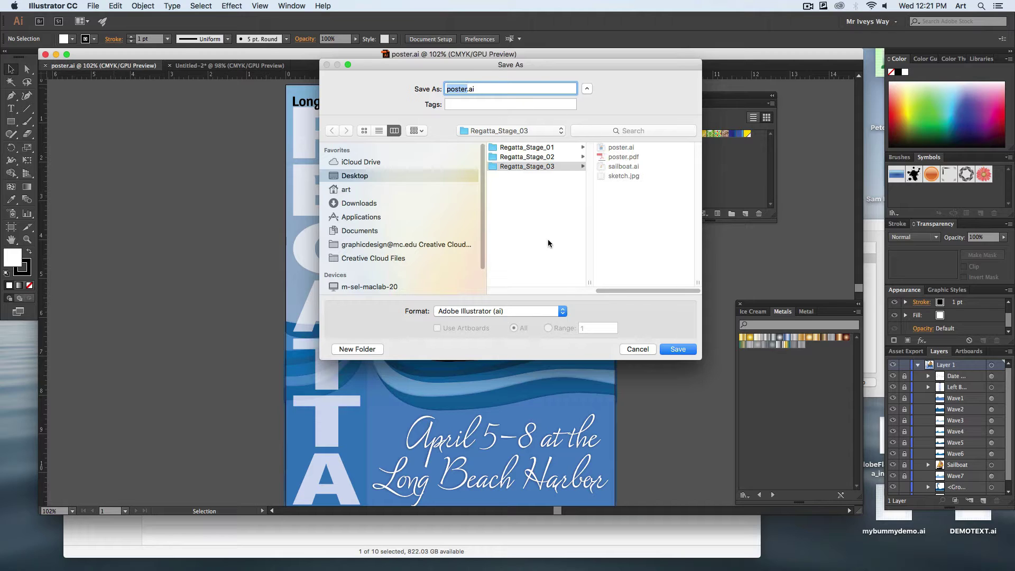
{"action": "left_click", "coordinate": [541, 313]}
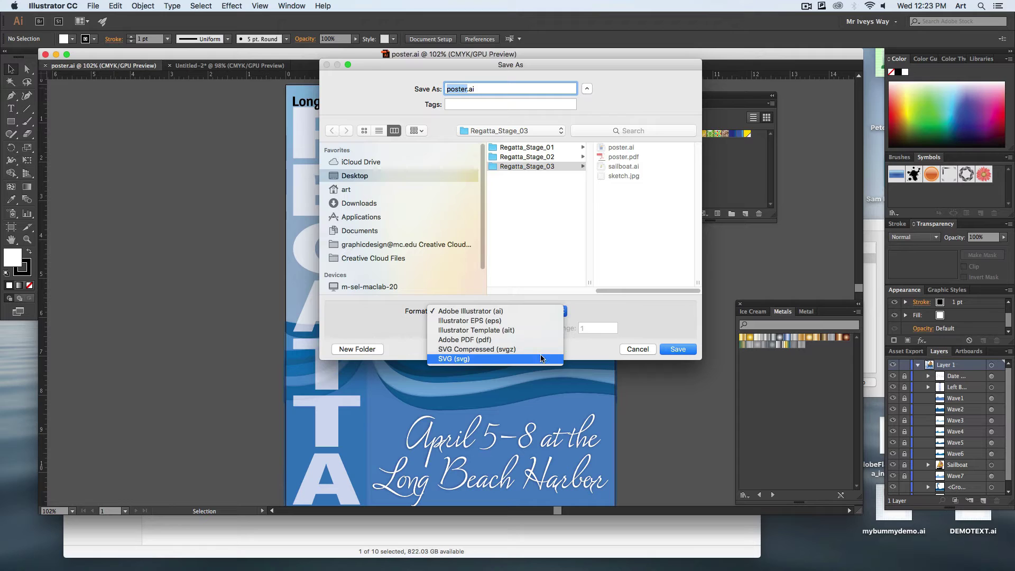
Save the poster as poster.eps in Illustrator EPS (eps) format.
{"action": "left_click", "coordinate": [539, 320]}
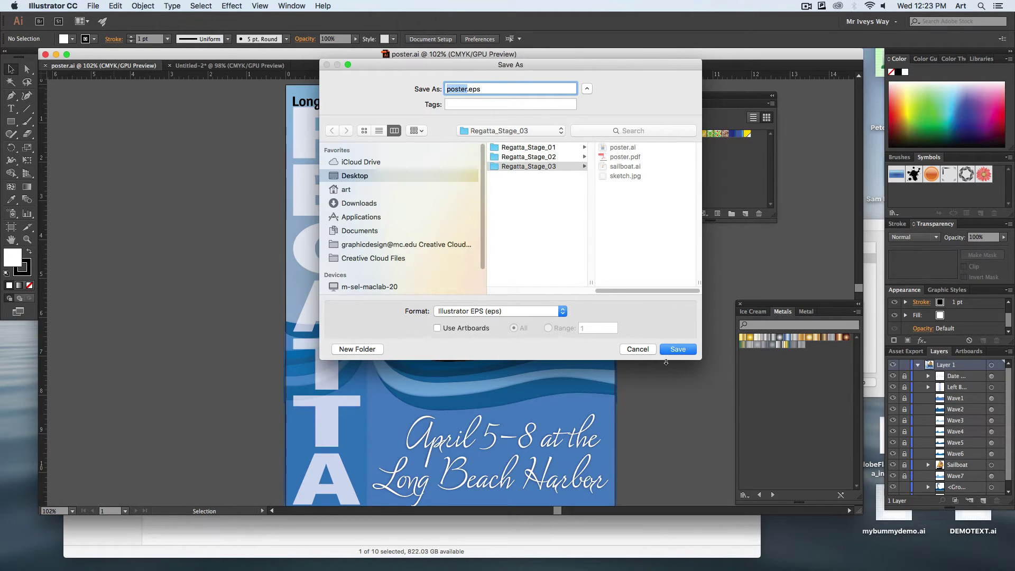
{"action": "key", "text": "Return"}
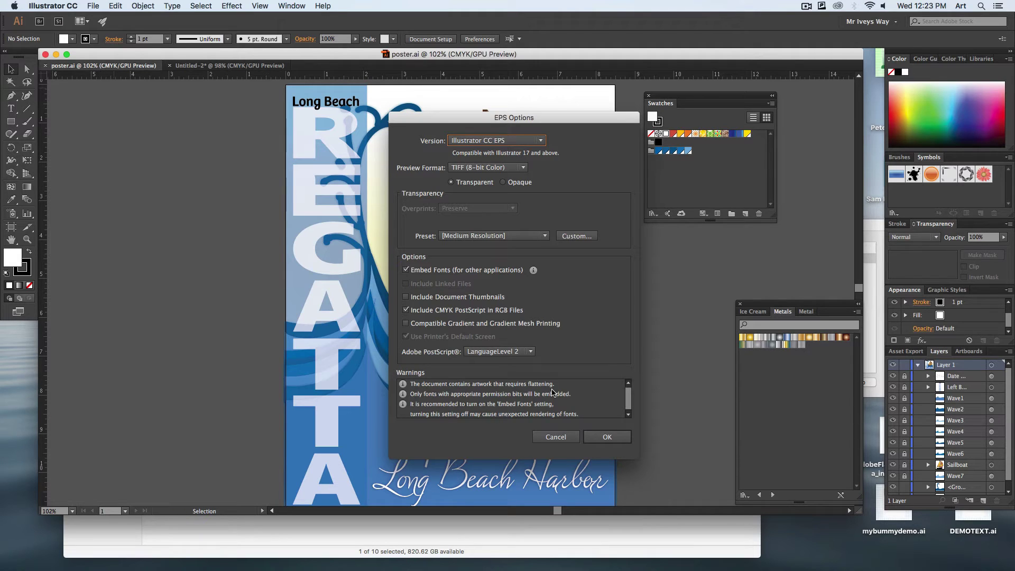
Keep Illustrator CC EPS as the version and accept the default EPS options.
{"action": "left_click_drag", "start_coordinate": [542, 114], "coordinate": [515, 86]}
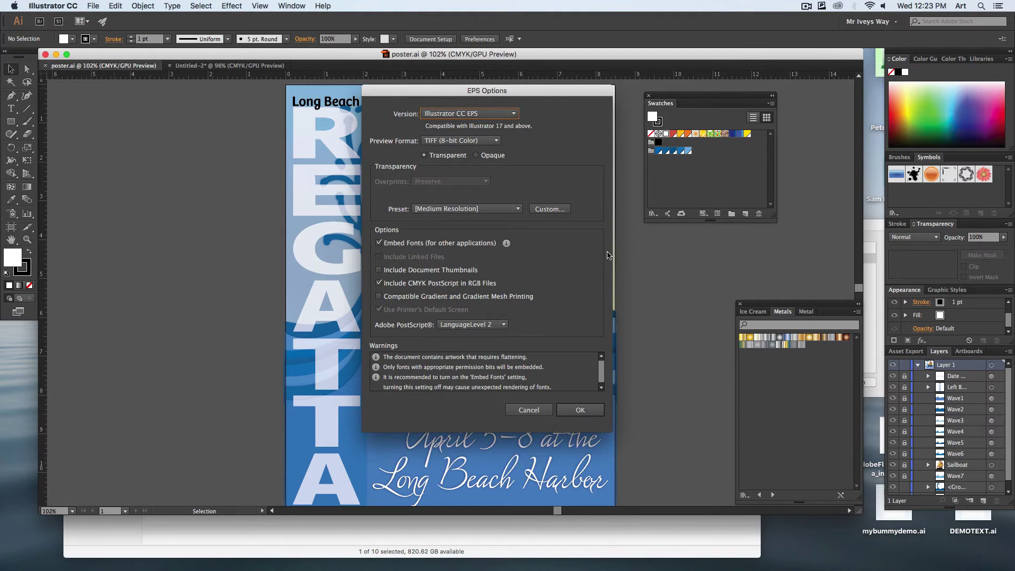
{"action": "left_click", "coordinate": [511, 114]}
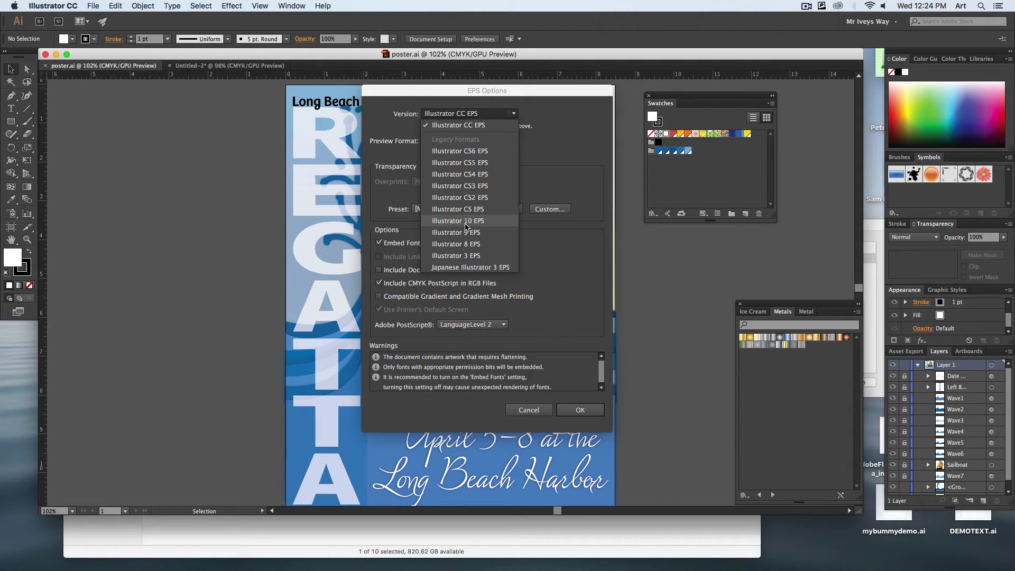
{"action": "left_click", "coordinate": [563, 169]}
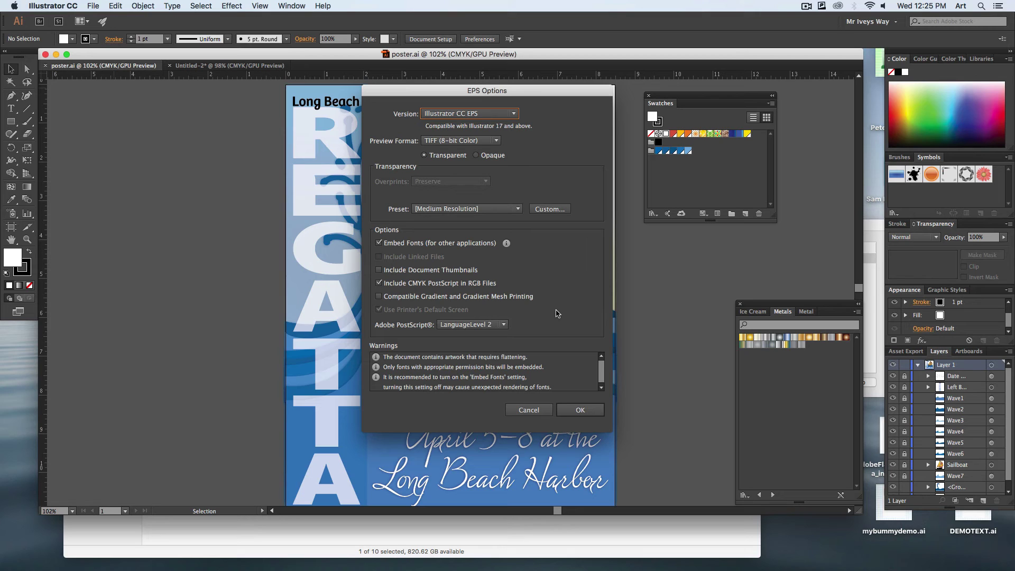
{"action": "left_click", "coordinate": [580, 412]}
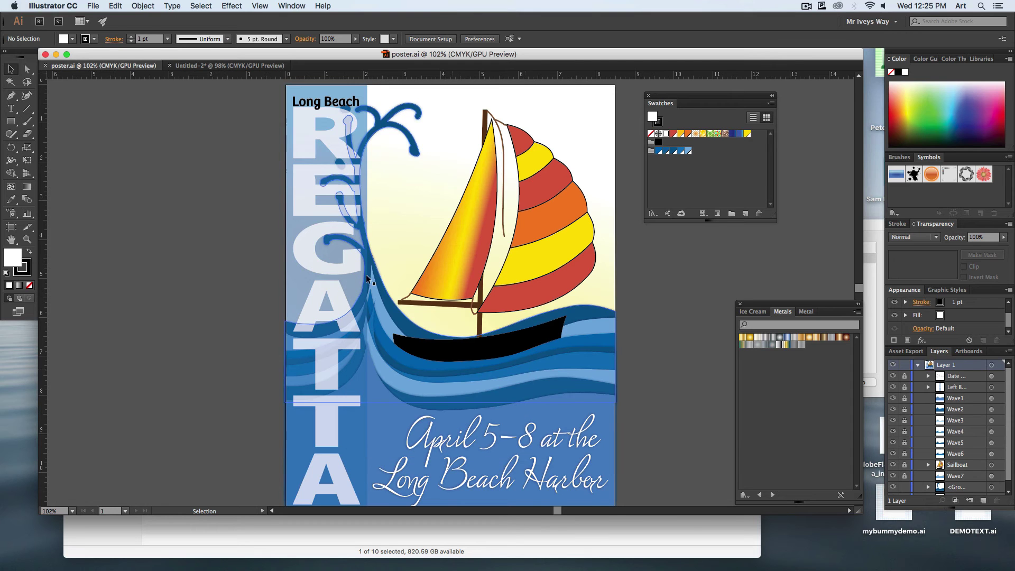
Save the poster as poster.pdf in Adobe PDF format, replacing the existing file.
{"action": "left_click", "coordinate": [90, 6]}
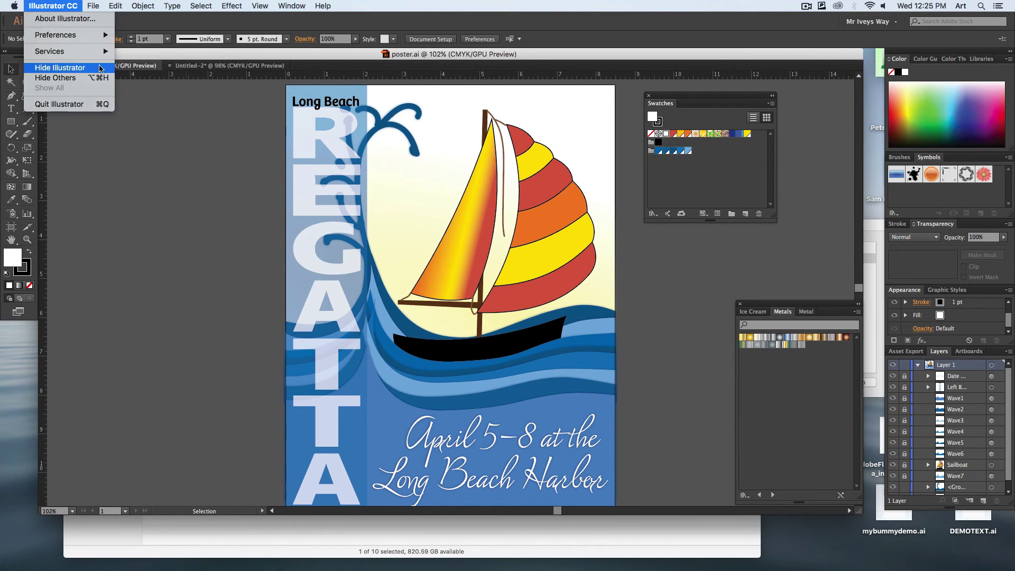
{"action": "left_click", "coordinate": [111, 96]}
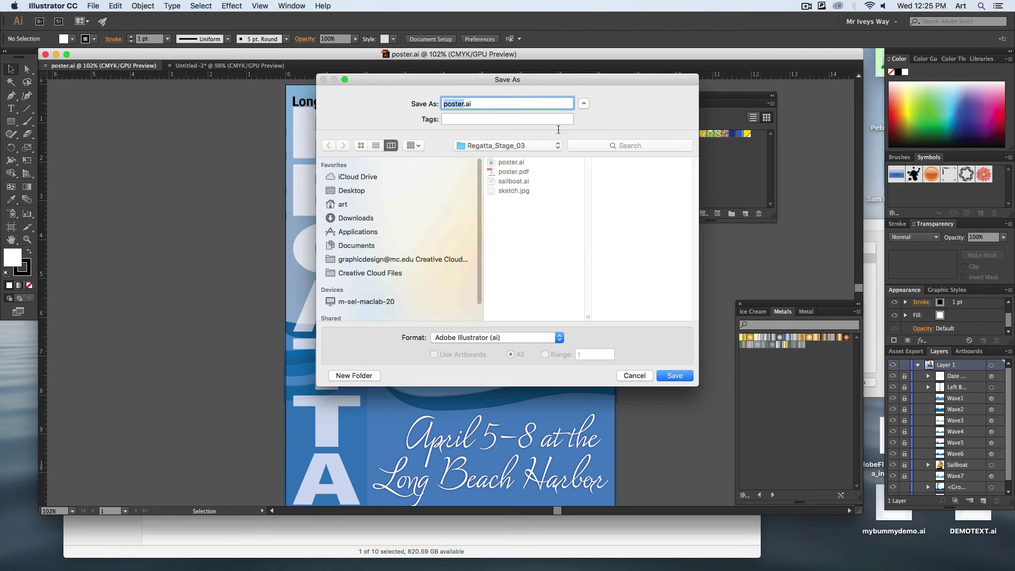
{"action": "left_click", "coordinate": [507, 341]}
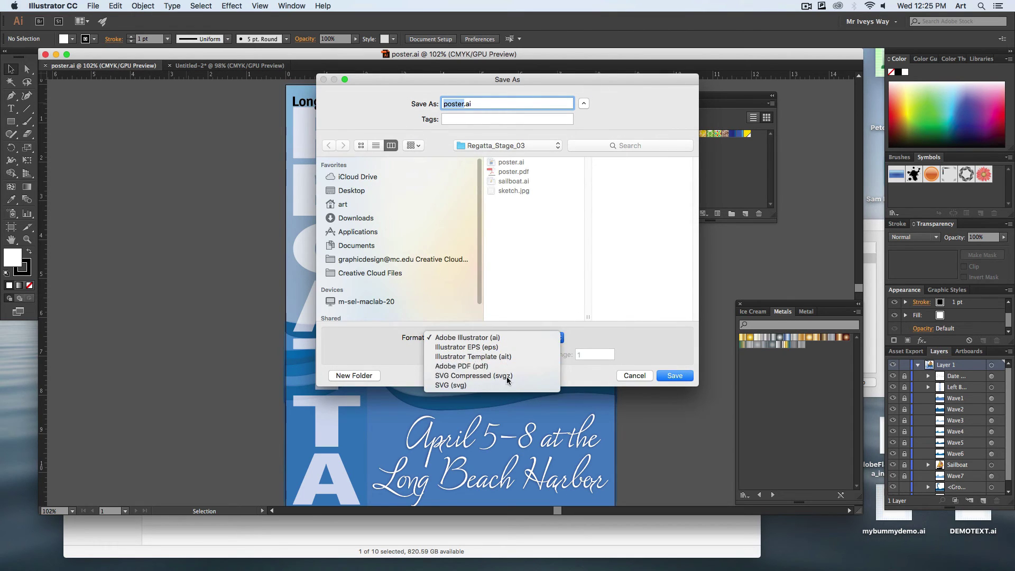
{"action": "left_click", "coordinate": [508, 369]}
{"action": "left_click", "coordinate": [671, 374]}
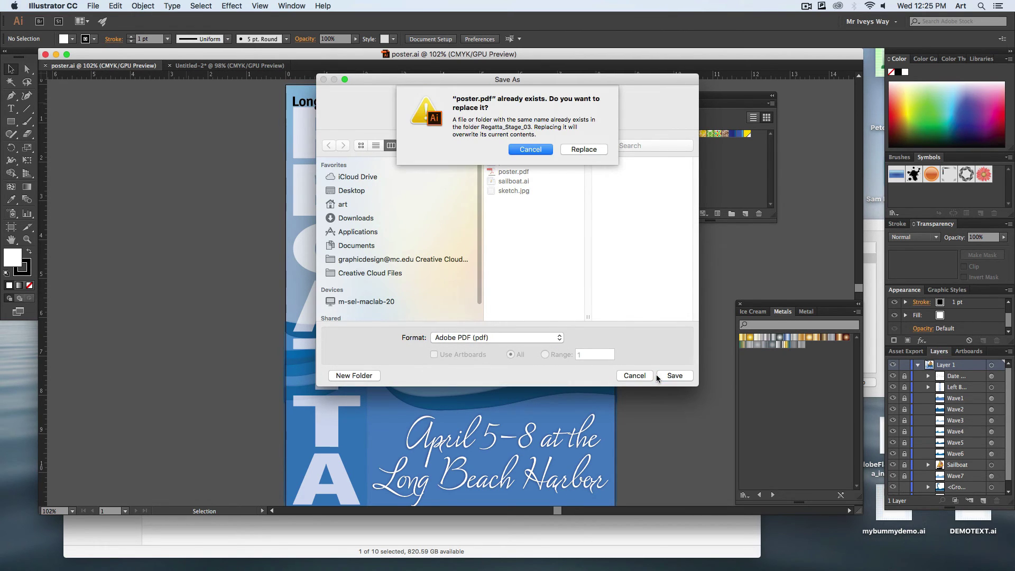
{"action": "left_click", "coordinate": [583, 148]}
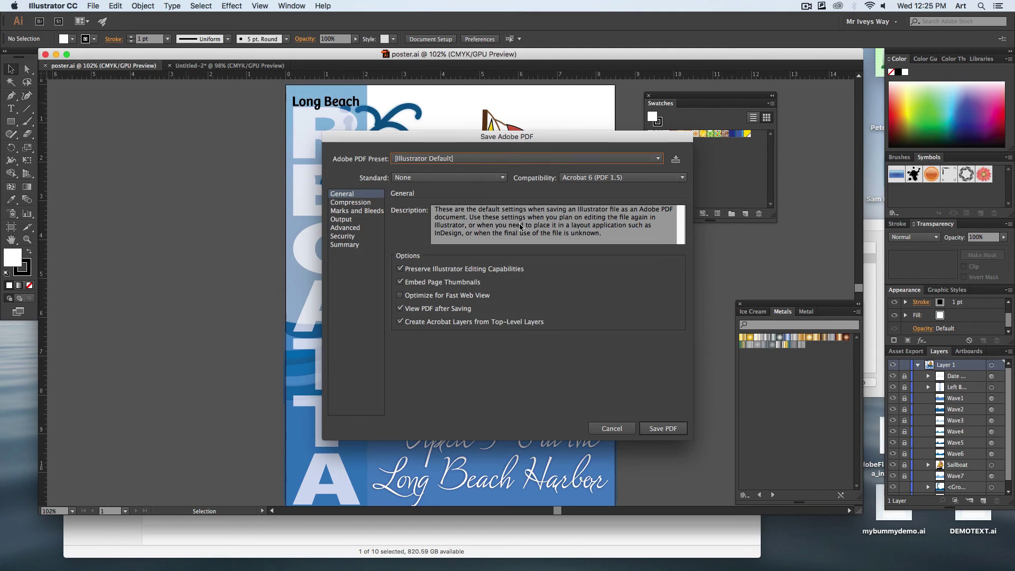
Review the PDF option categories, then select the [Smallest File Size] preset.
{"action": "left_click_drag", "start_coordinate": [494, 136], "coordinate": [455, 108]}
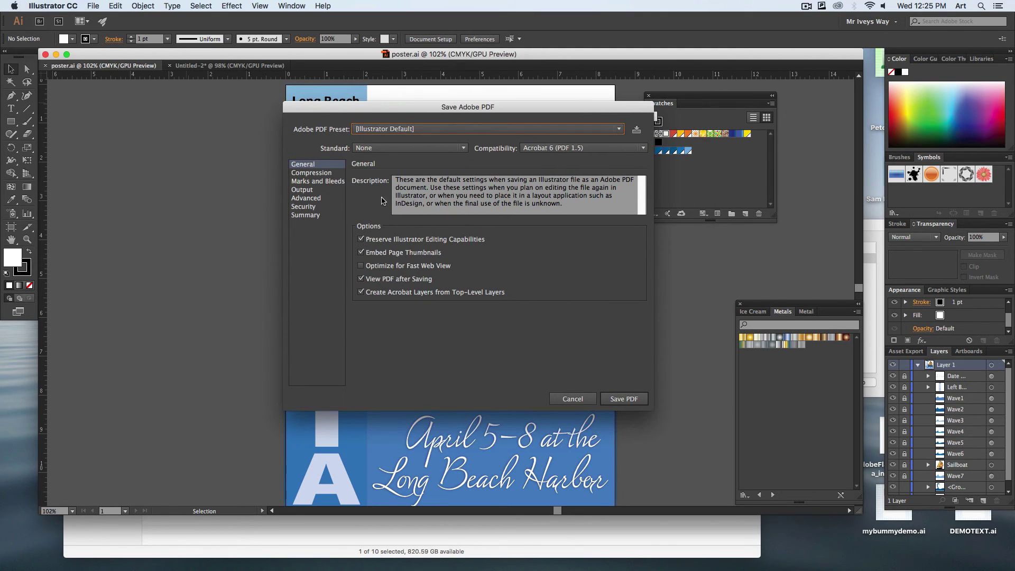
{"action": "left_click", "coordinate": [326, 173]}
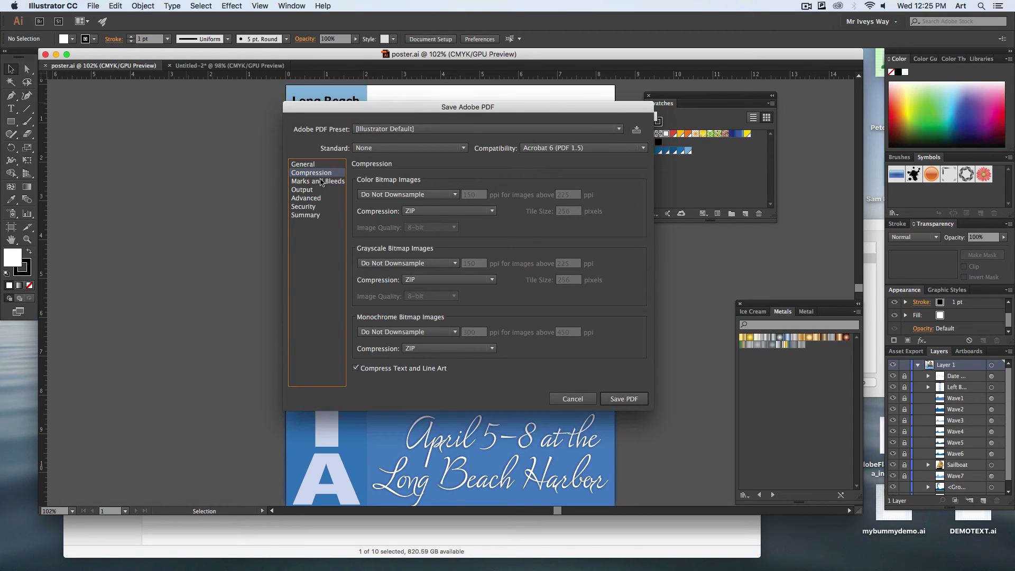
{"action": "left_click", "coordinate": [323, 181]}
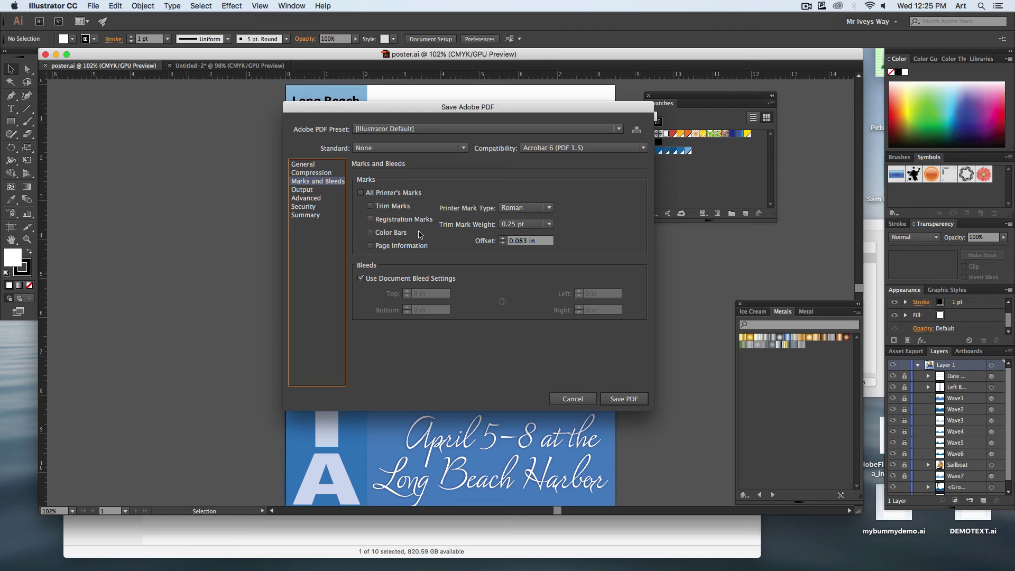
{"action": "left_click", "coordinate": [306, 166]}
{"action": "left_click", "coordinate": [307, 172]}
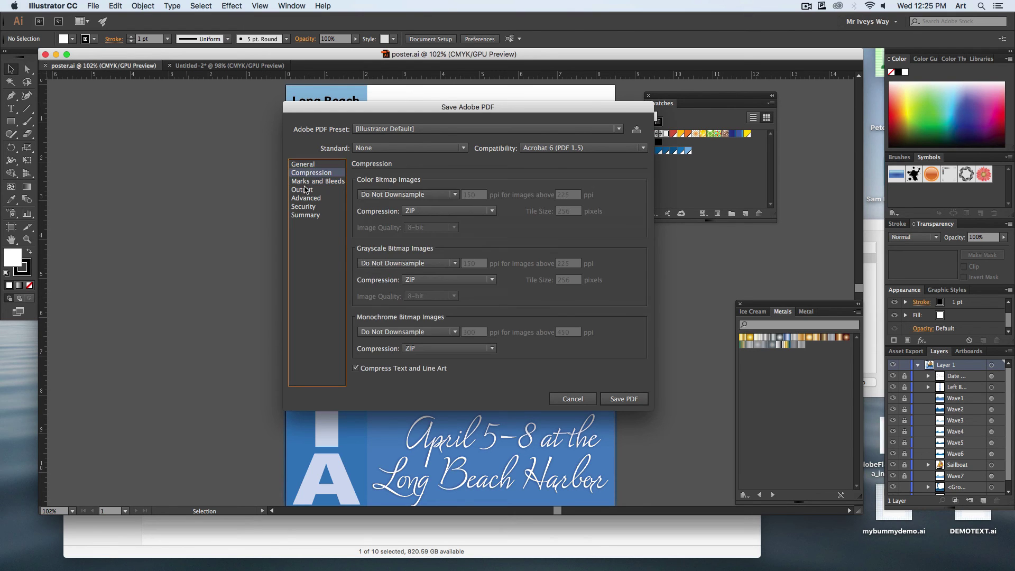
{"action": "left_click", "coordinate": [307, 182]}
{"action": "left_click", "coordinate": [307, 190]}
{"action": "left_click", "coordinate": [306, 199]}
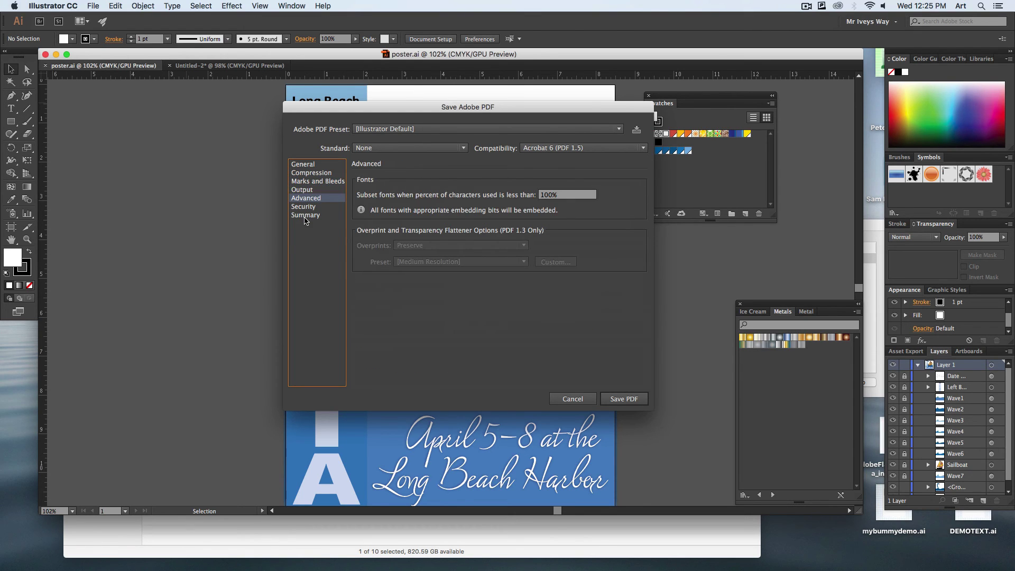
{"action": "left_click", "coordinate": [365, 129]}
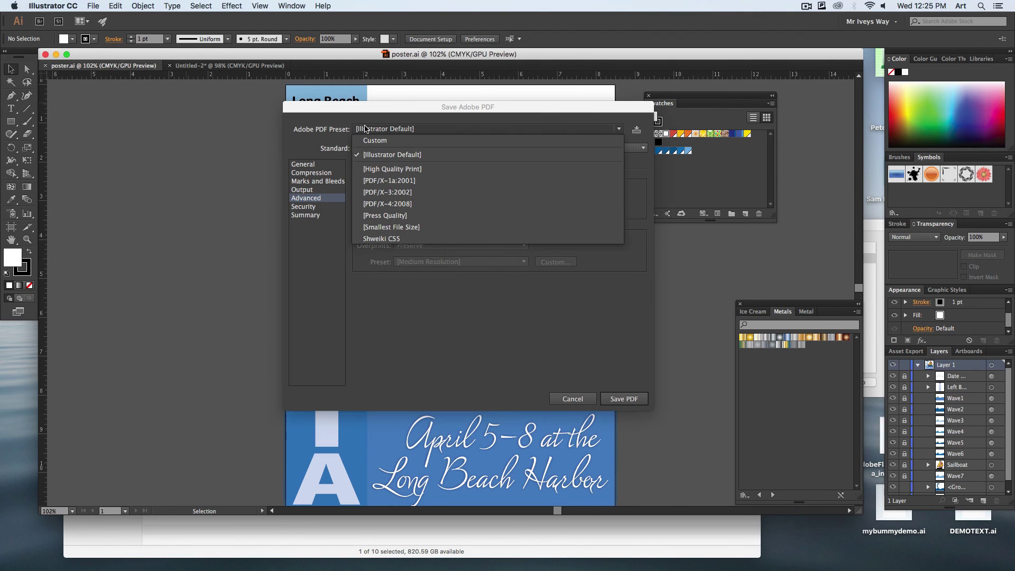
{"action": "left_click", "coordinate": [442, 227]}
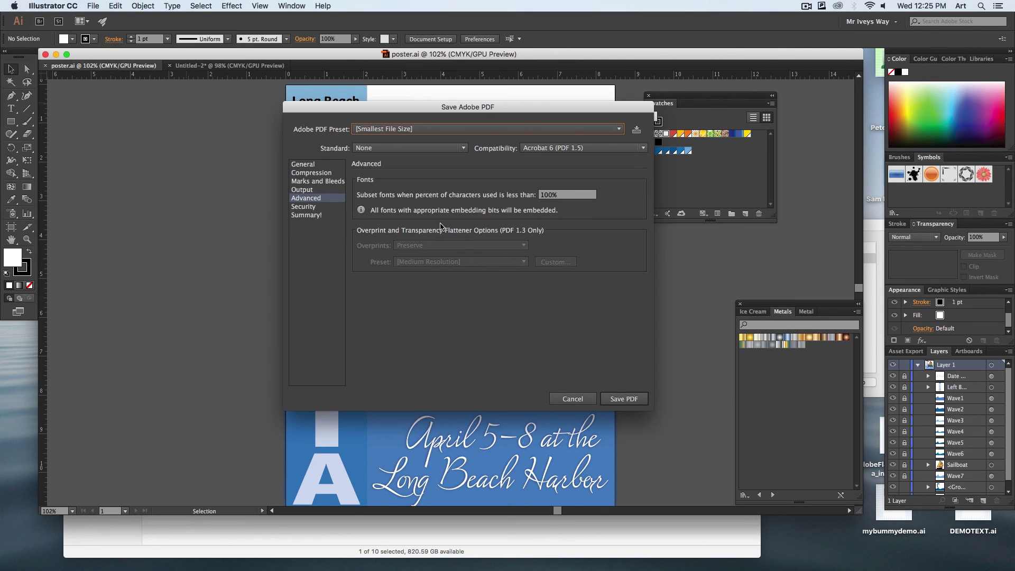